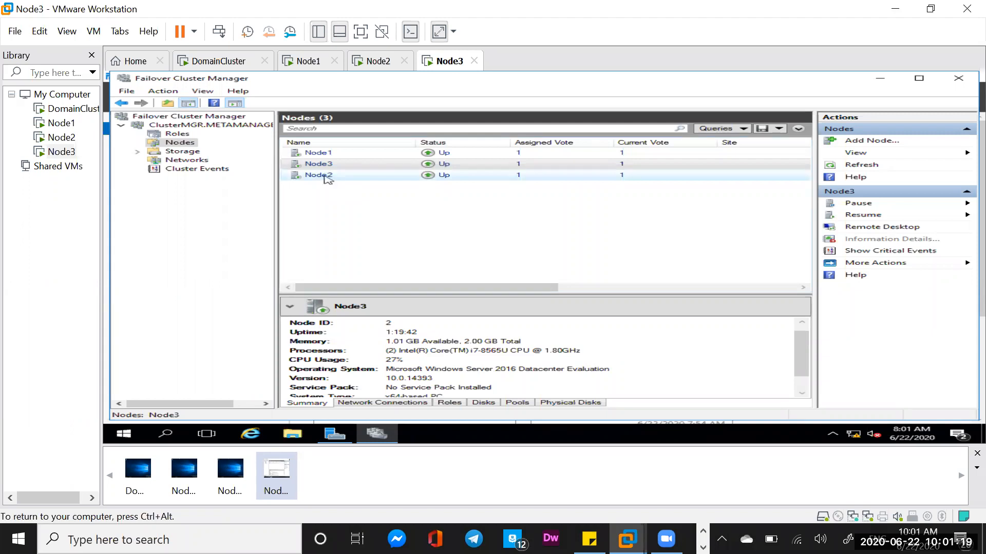
Review Node2's summary, the cluster's roles and the clustered storage disks in Failover Cluster Manager.
click(326, 176)
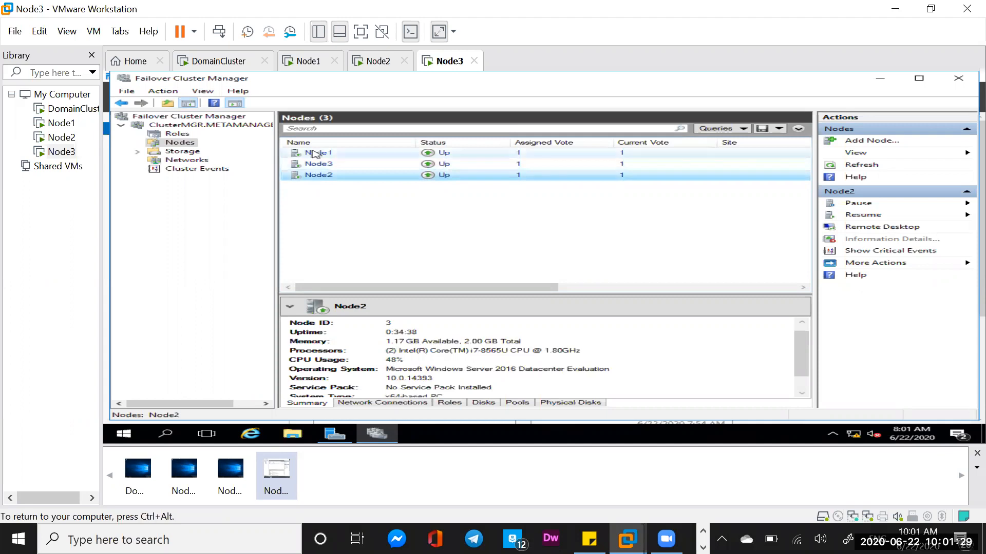
click(176, 134)
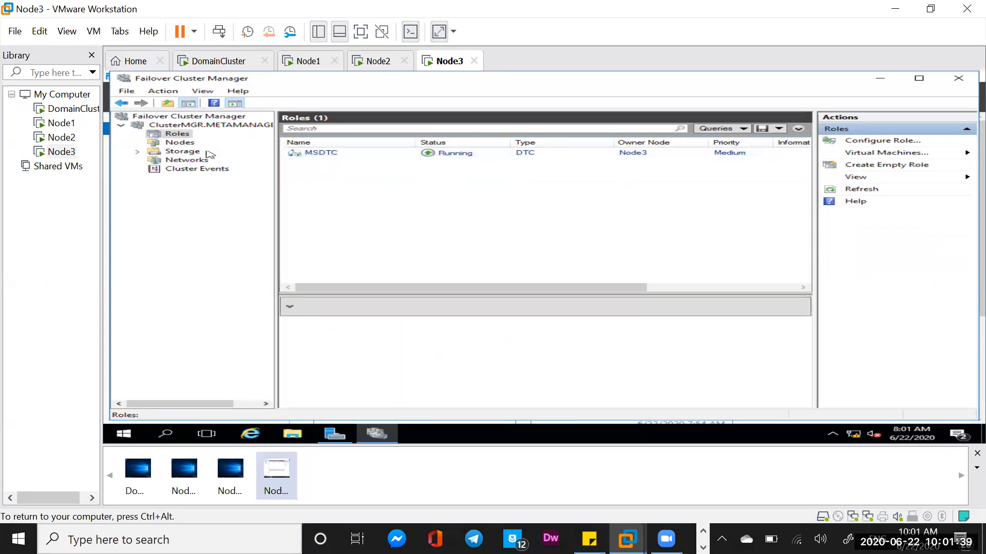
click(183, 153)
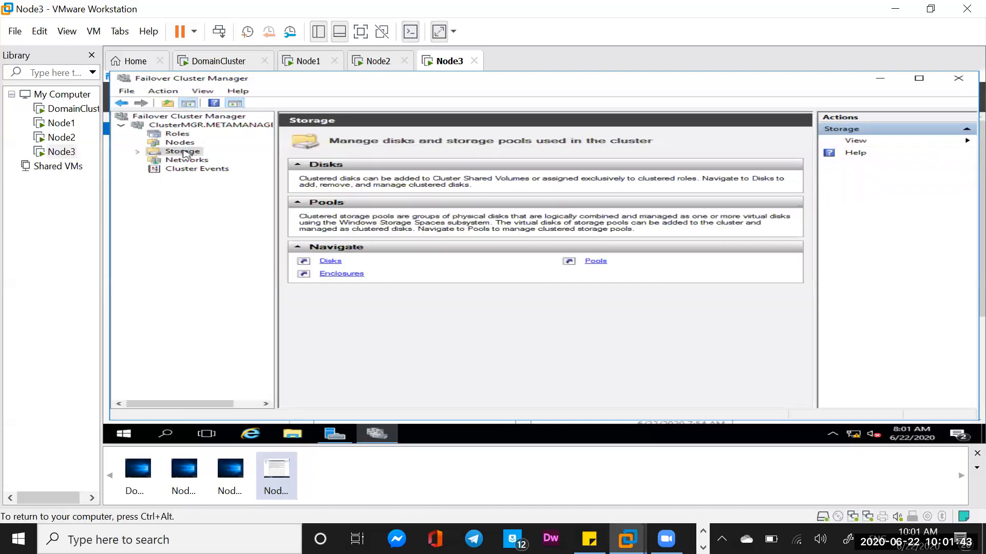
click(137, 152)
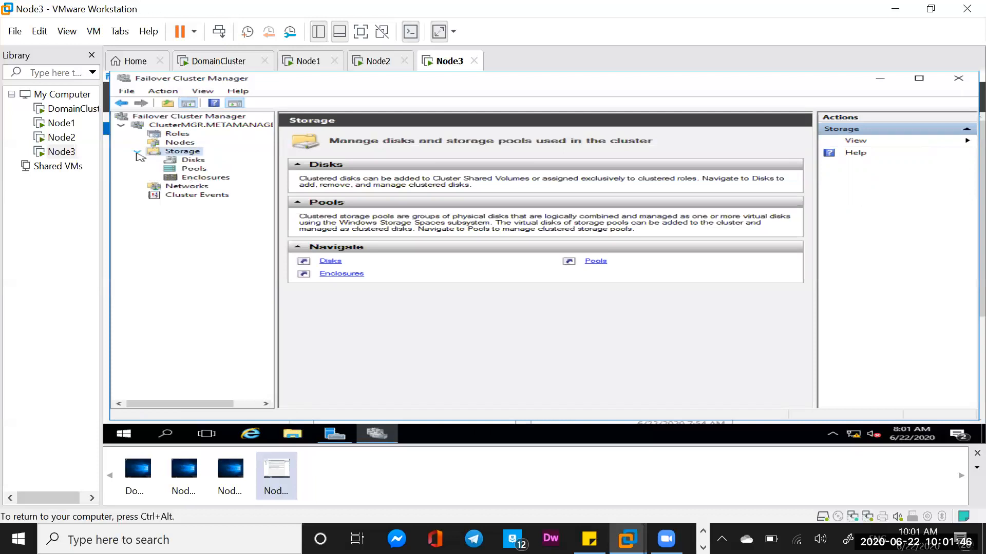
click(190, 160)
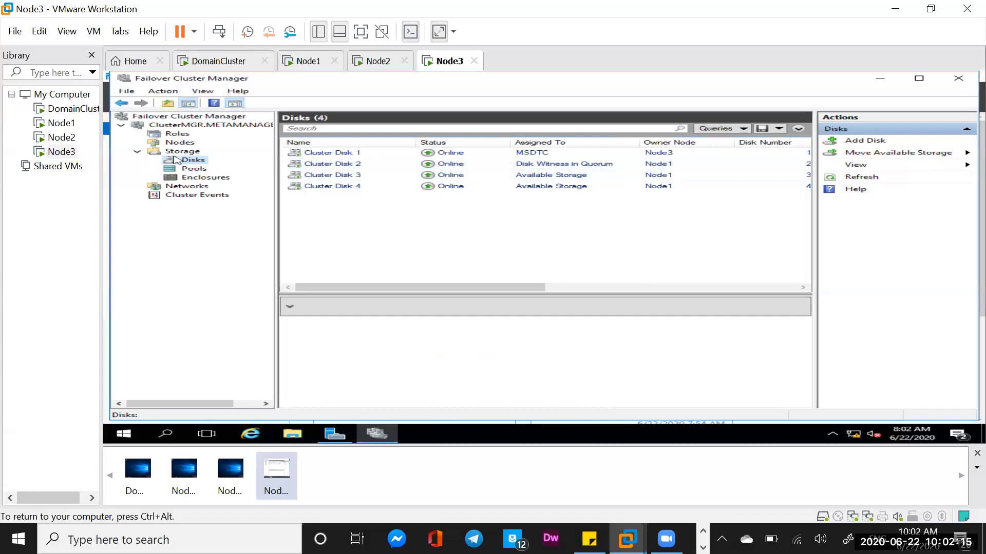
Look through the desktops of the DomainCluster, Node1, Node2 and Node3 virtual machines.
click(230, 62)
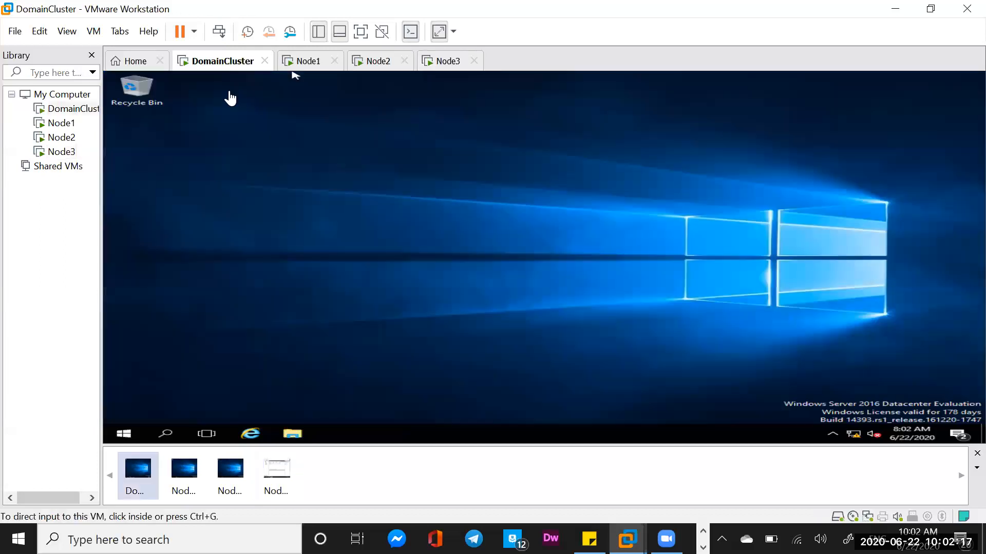
click(128, 434)
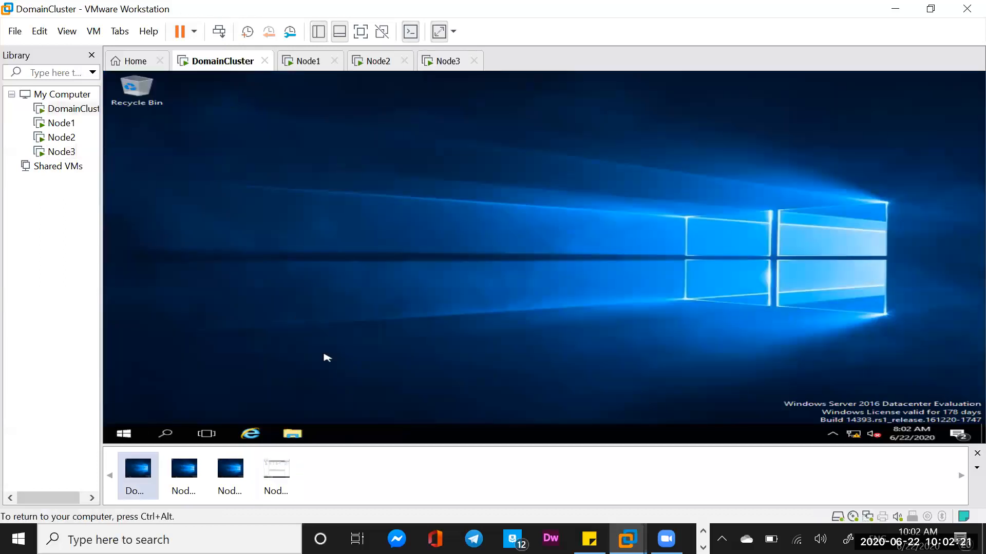
click(310, 62)
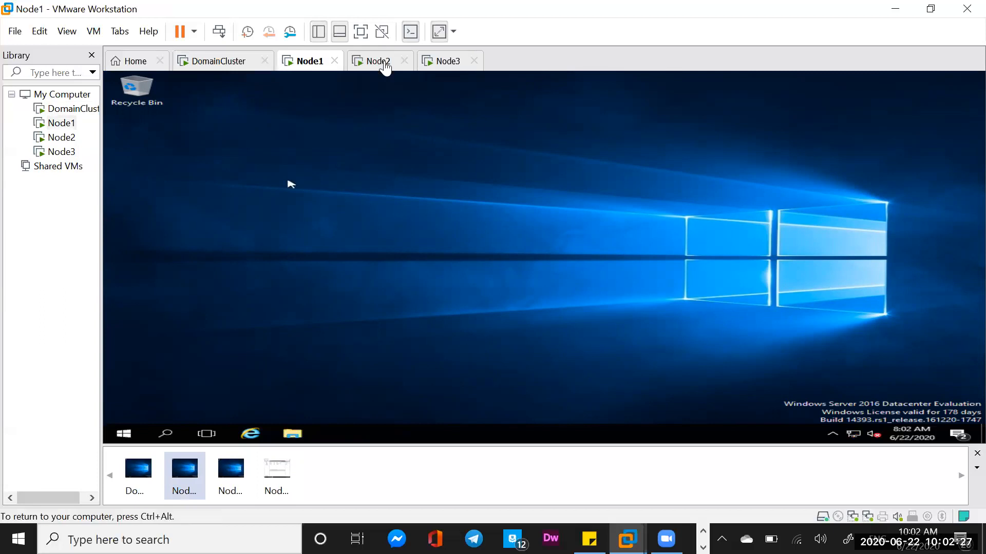
click(379, 63)
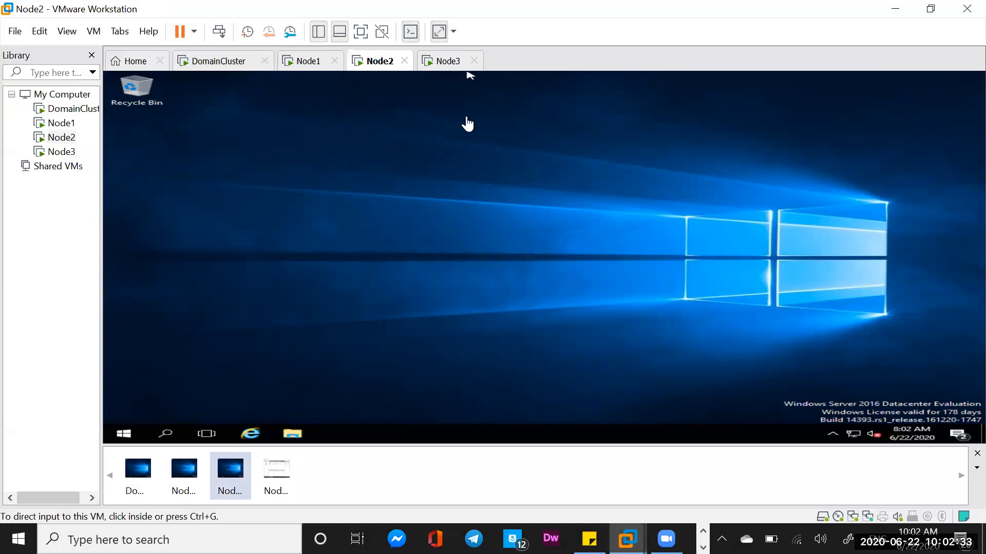
click(446, 65)
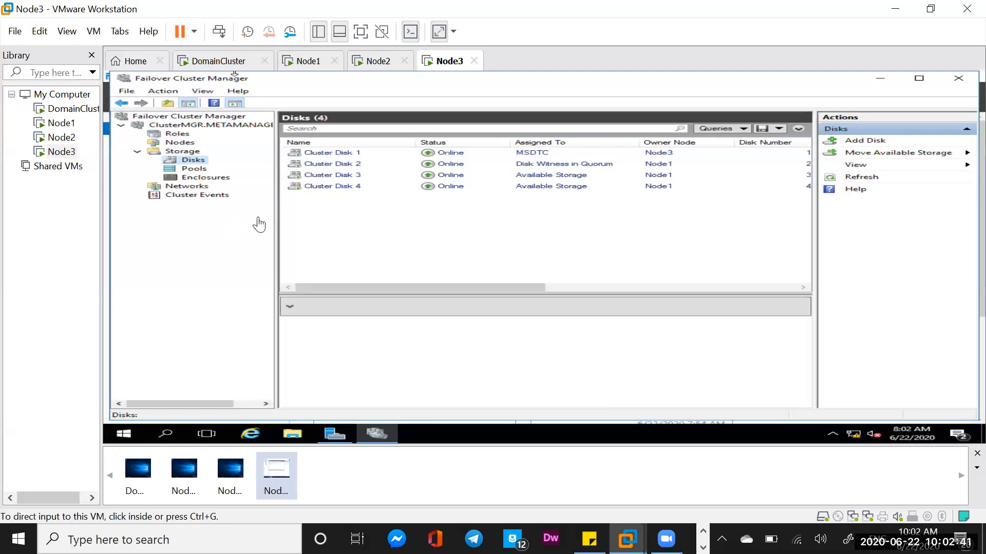
click(377, 64)
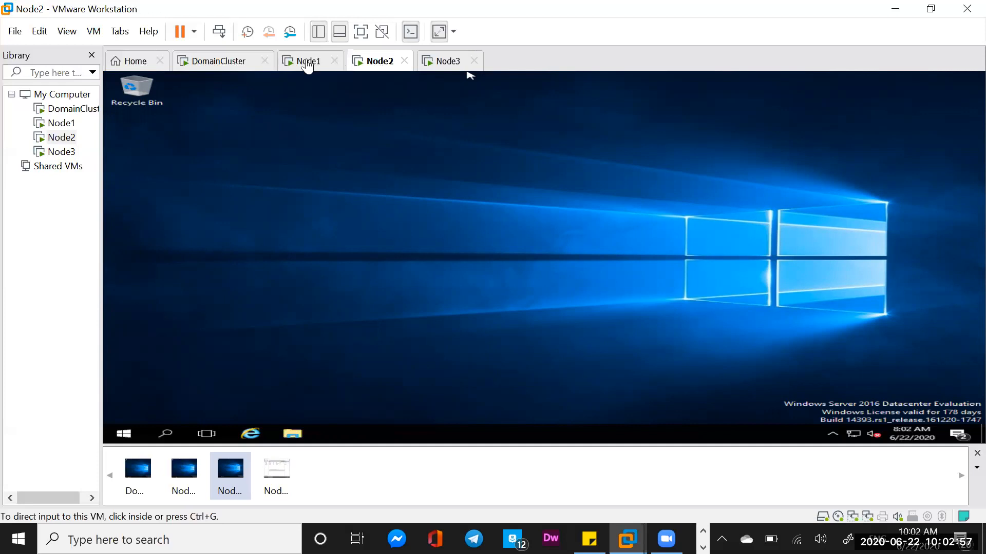
Examine the CD/DVD (SATA) device in Node1's virtual machine settings, including its ISO image file browser, without choosing another image.
click(307, 62)
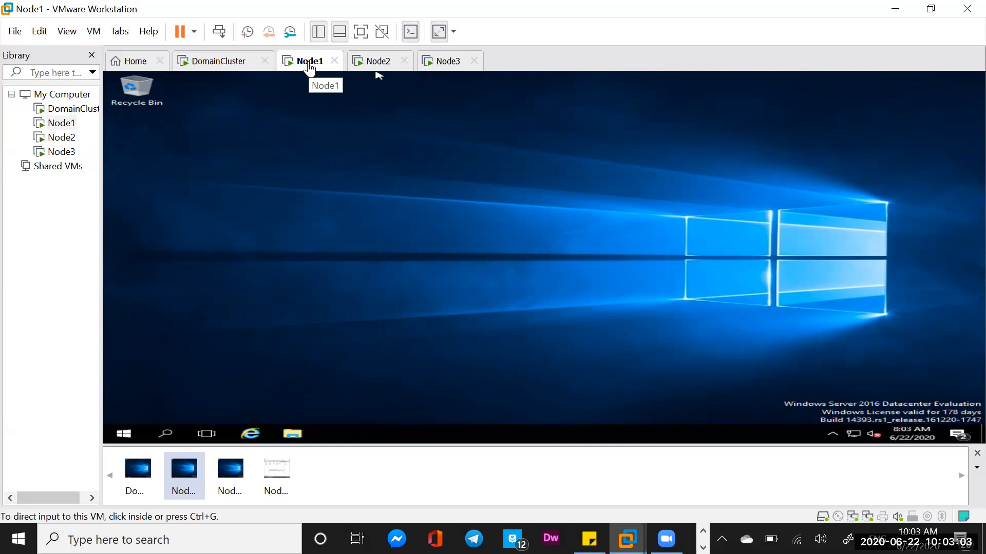
right_click(308, 62)
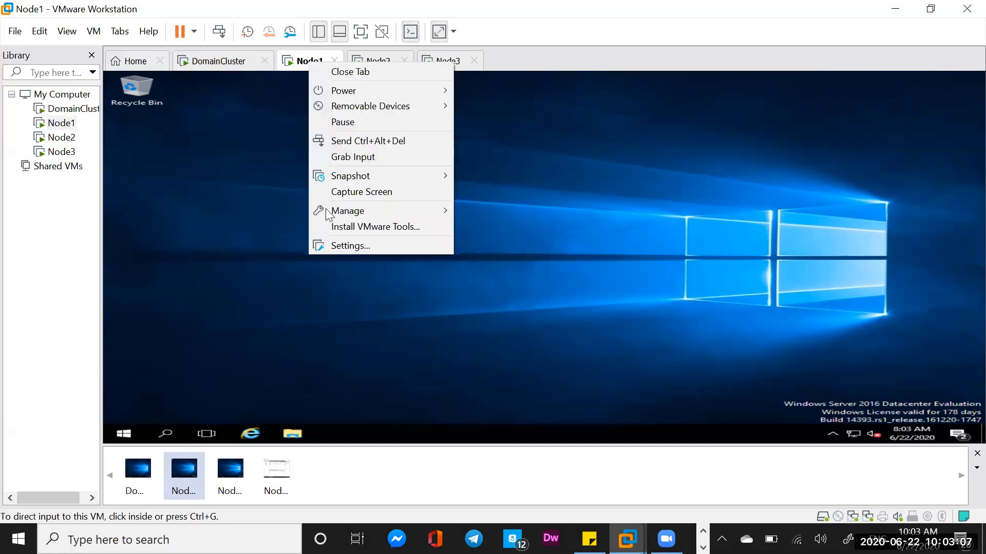
click(323, 210)
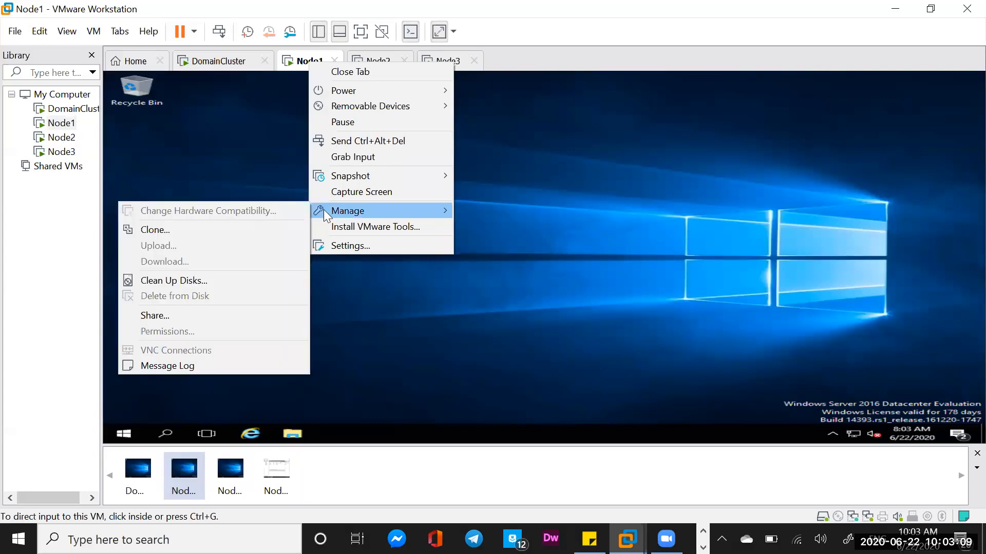
click(350, 247)
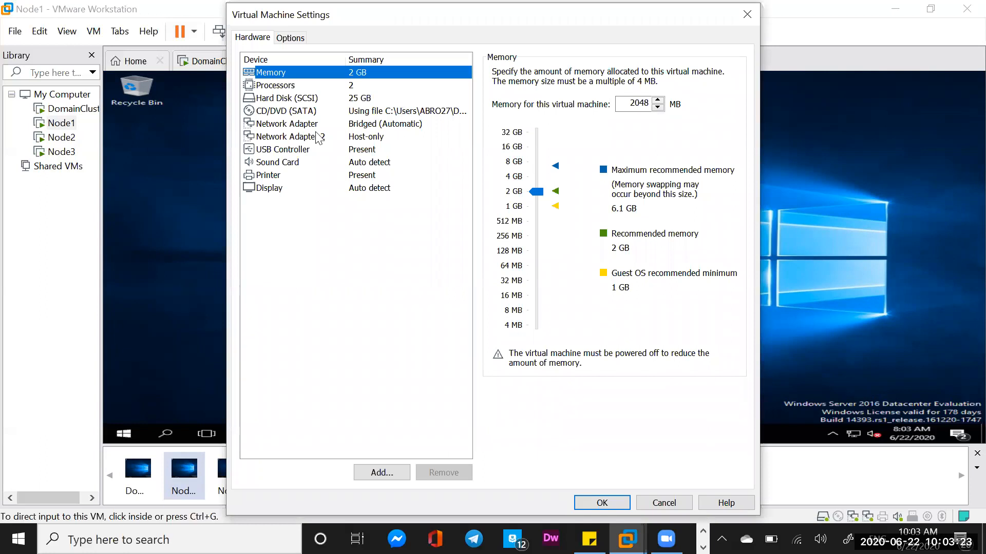
click(289, 111)
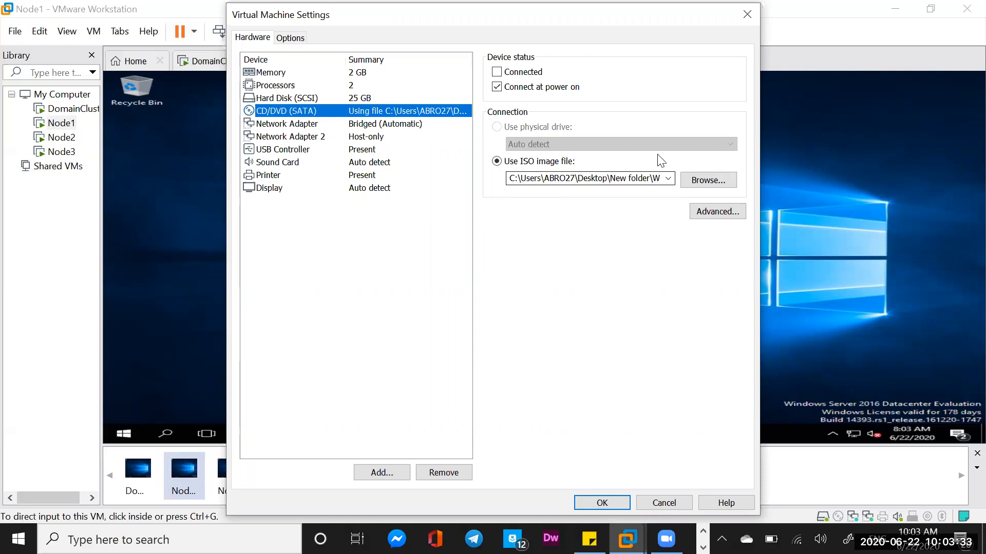
click(706, 181)
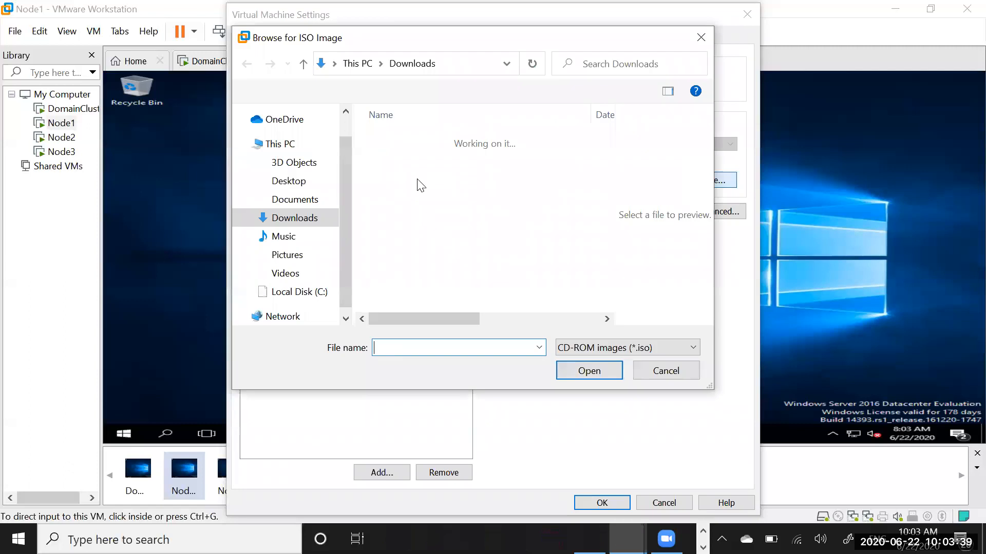
click(660, 364)
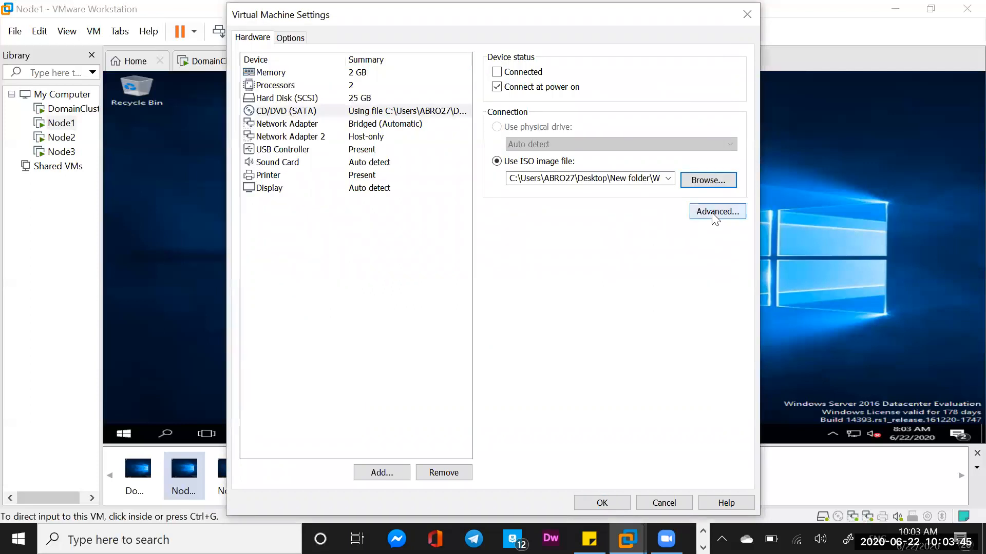
click(716, 215)
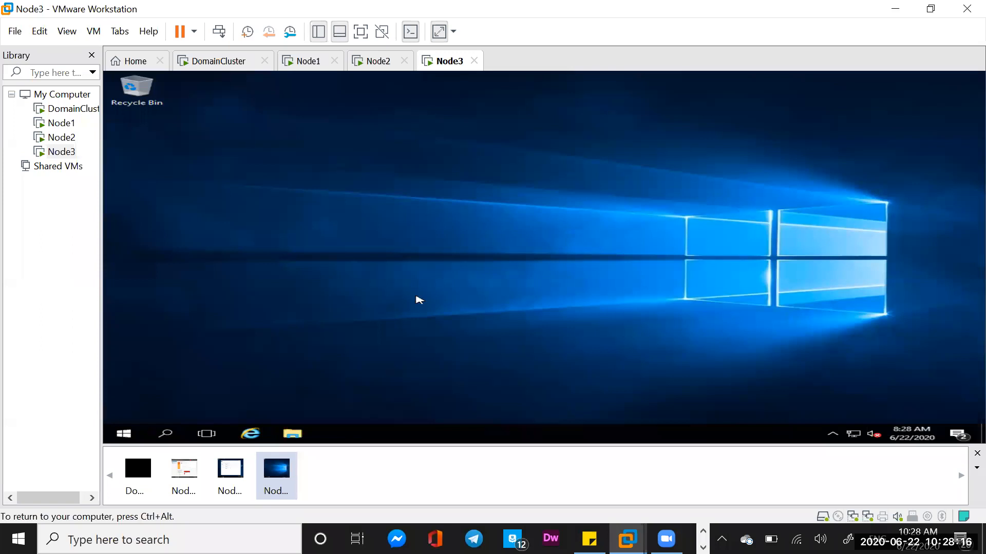
On Node3, open the SQLServer2016_SetupFile folder in the 00_supporting_Files2 share of network computer CR1WINPSQL01.
click(293, 435)
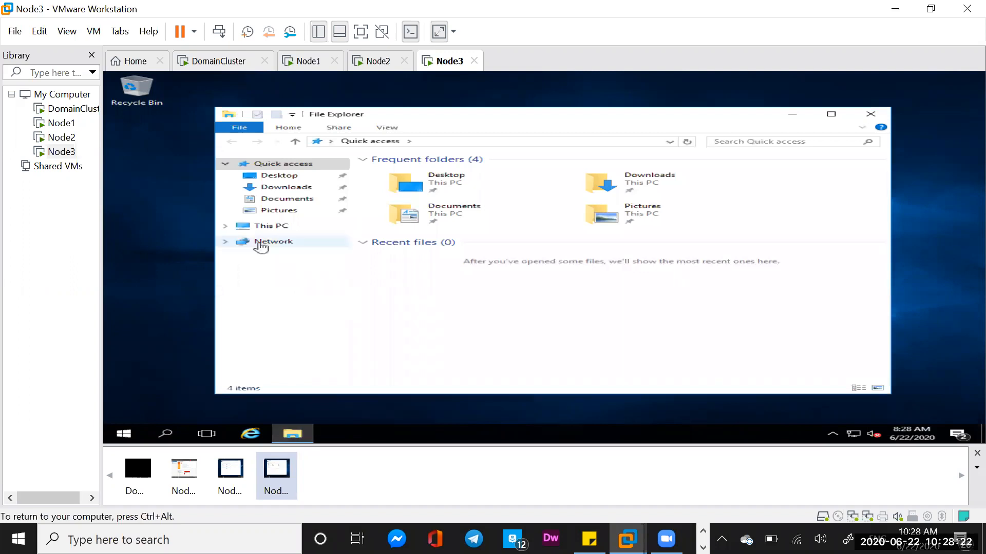
click(271, 246)
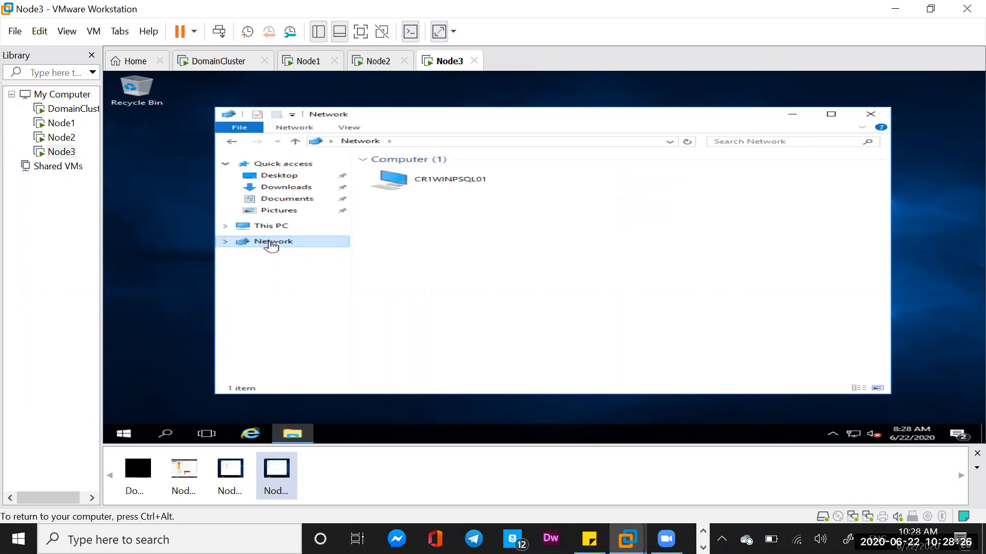
click(448, 185)
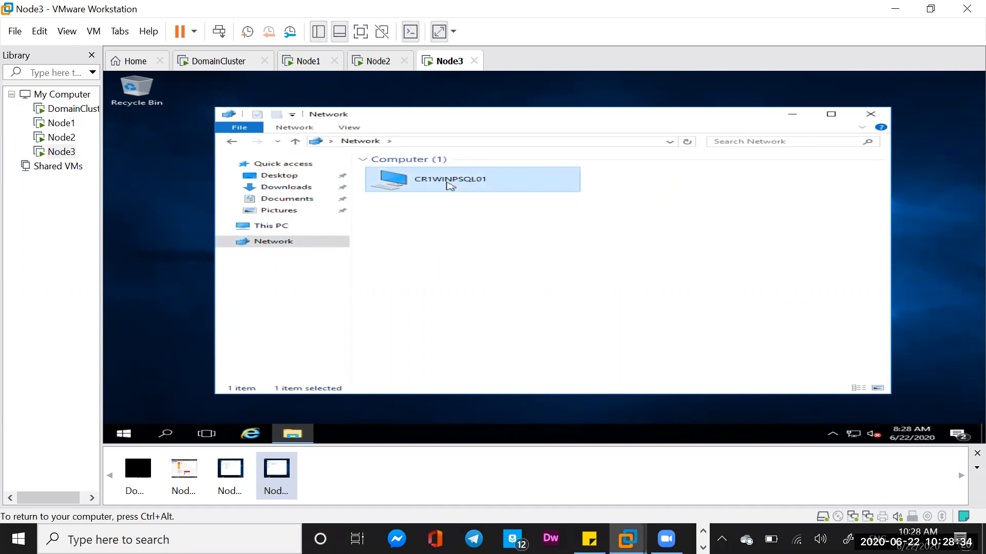
double_click(449, 180)
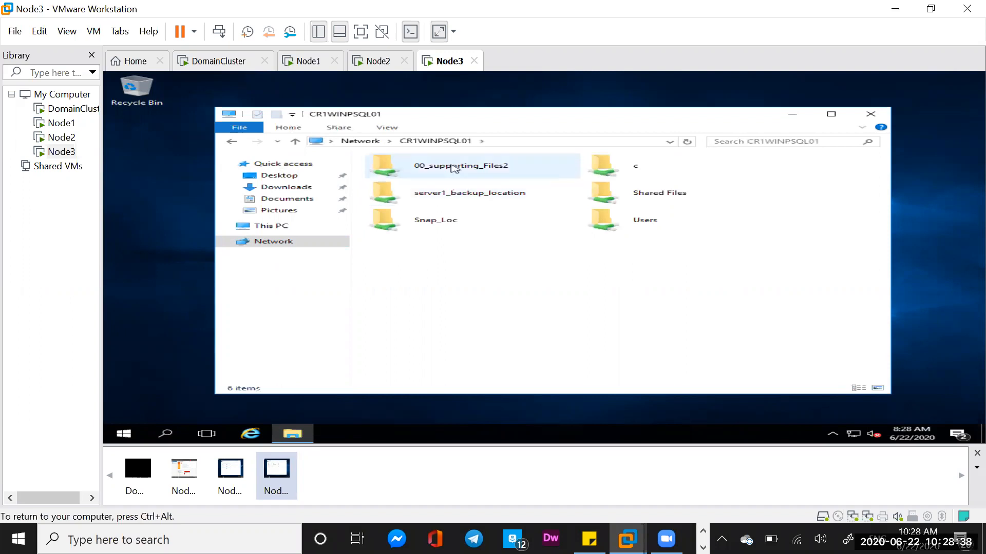
double_click(450, 165)
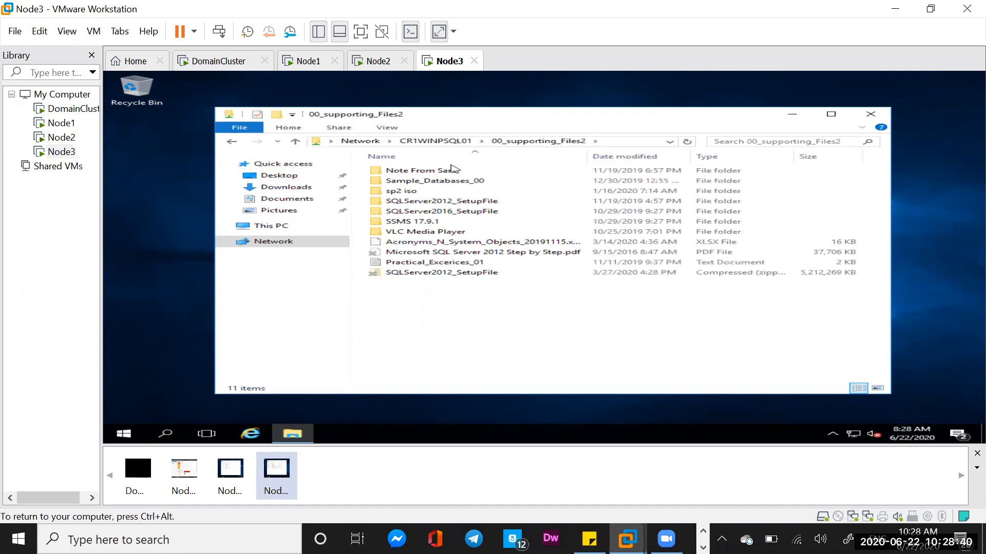
double_click(439, 211)
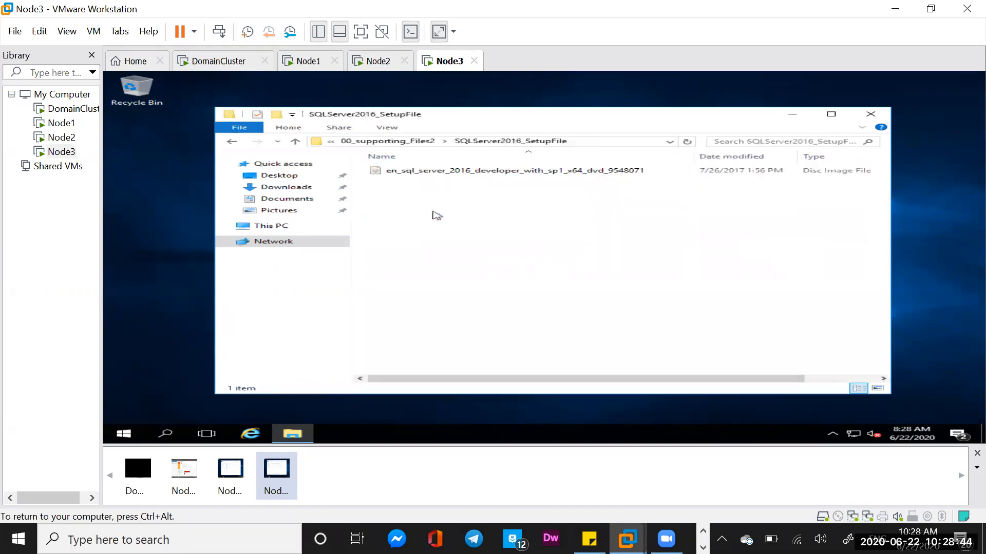
Try to mount the en_sql_server_2016_developer_with_sp1_x64_dvd_9548071 disc image from the network share on Node3.
click(476, 174)
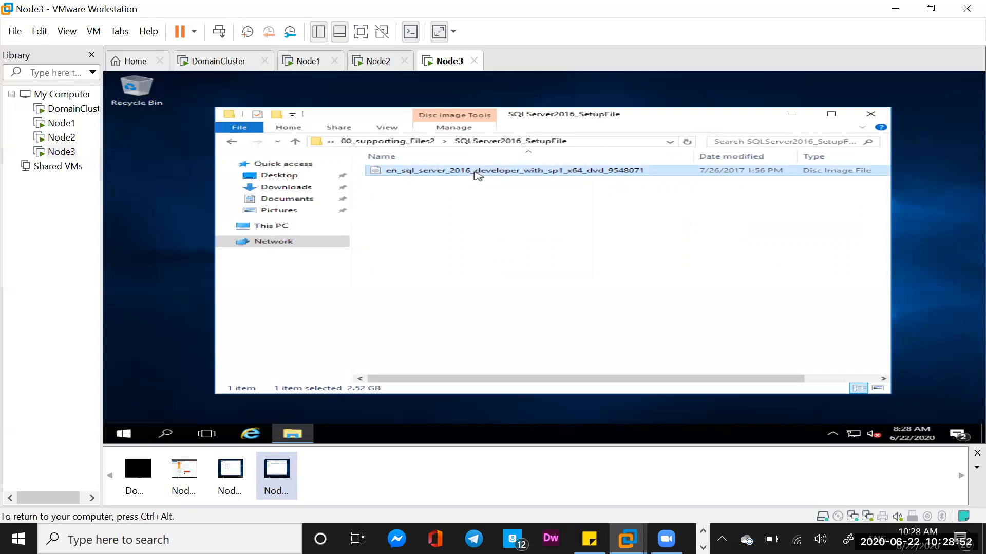
double_click(476, 172)
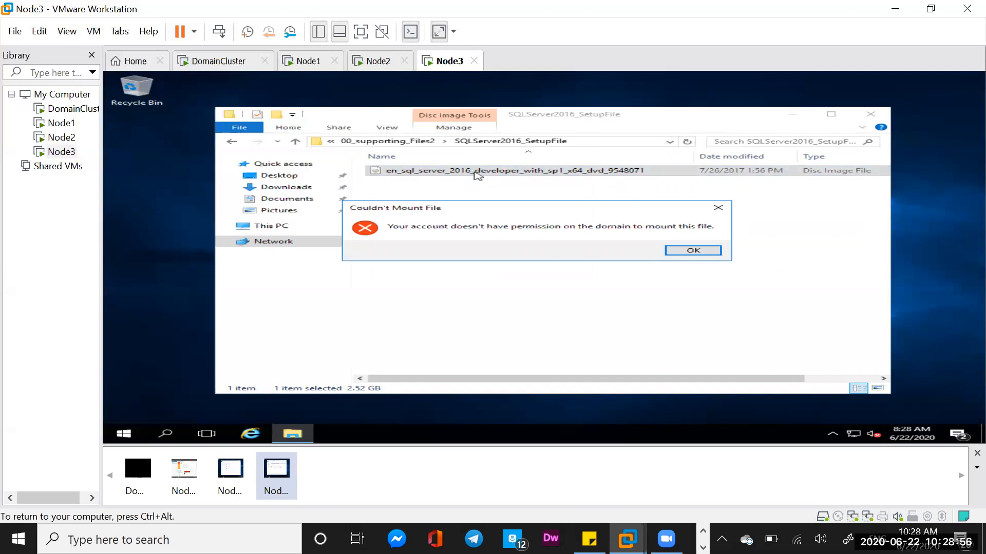
click(693, 251)
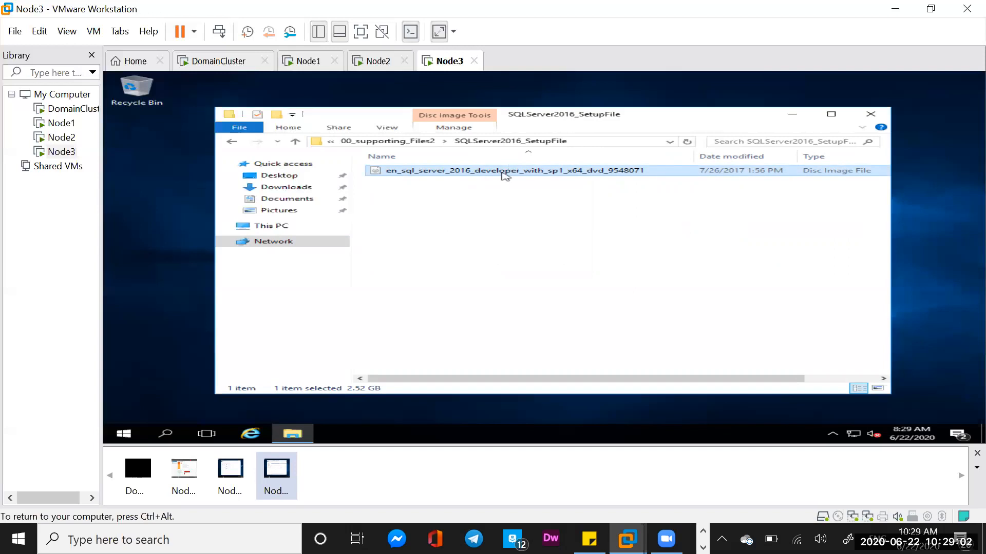
right_click(503, 174)
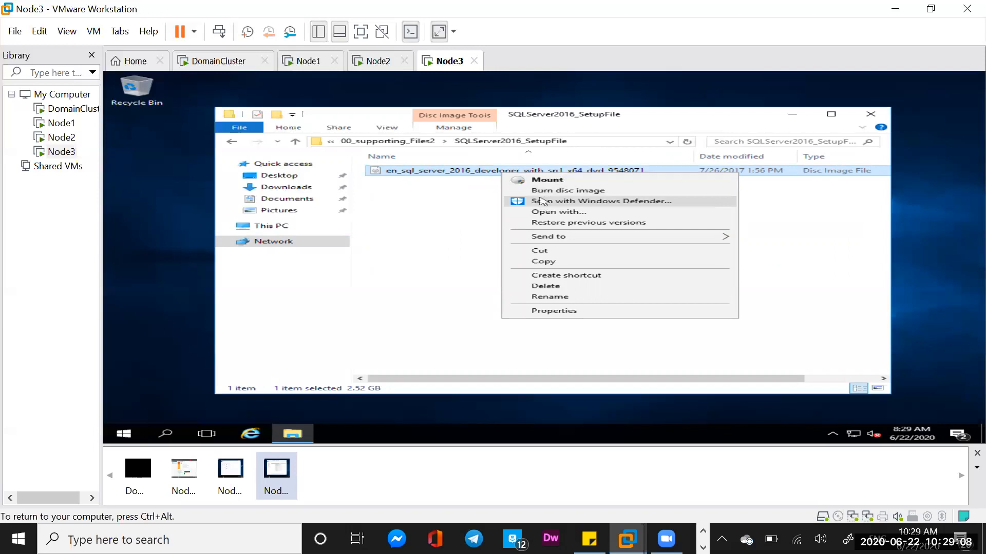
click(547, 180)
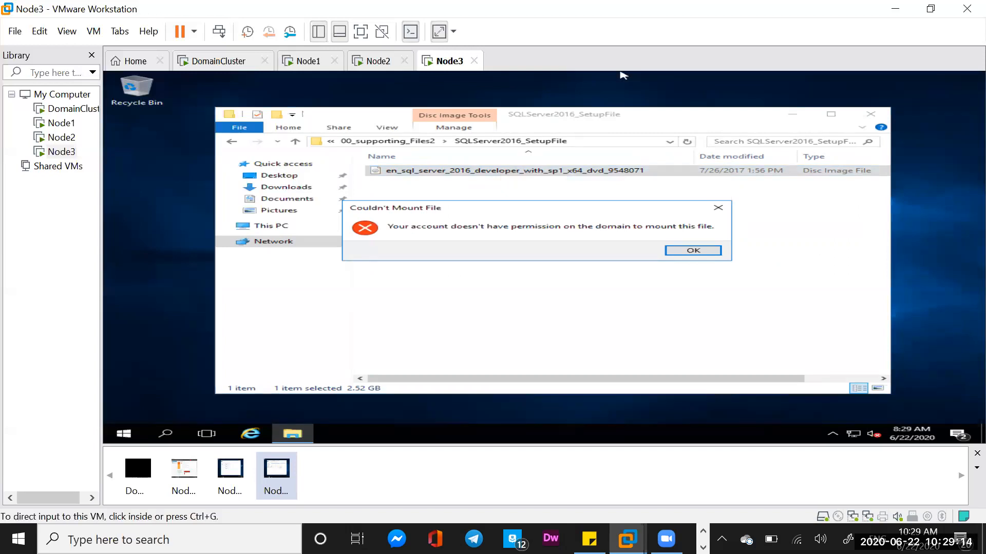
click(692, 250)
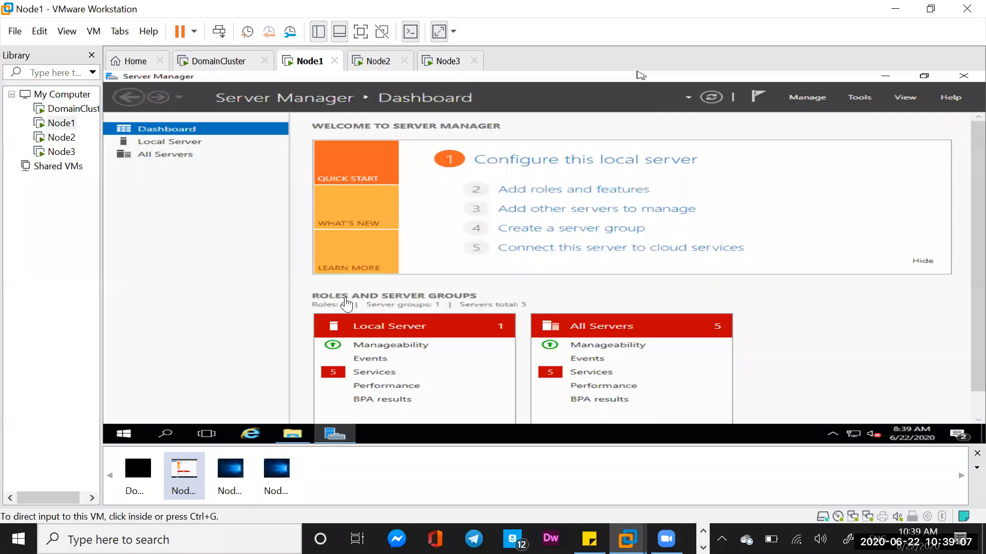
On Node1, open the contents of the DVD Drive (D:) SQL2016_x64_ENU in File Explorer.
click(287, 436)
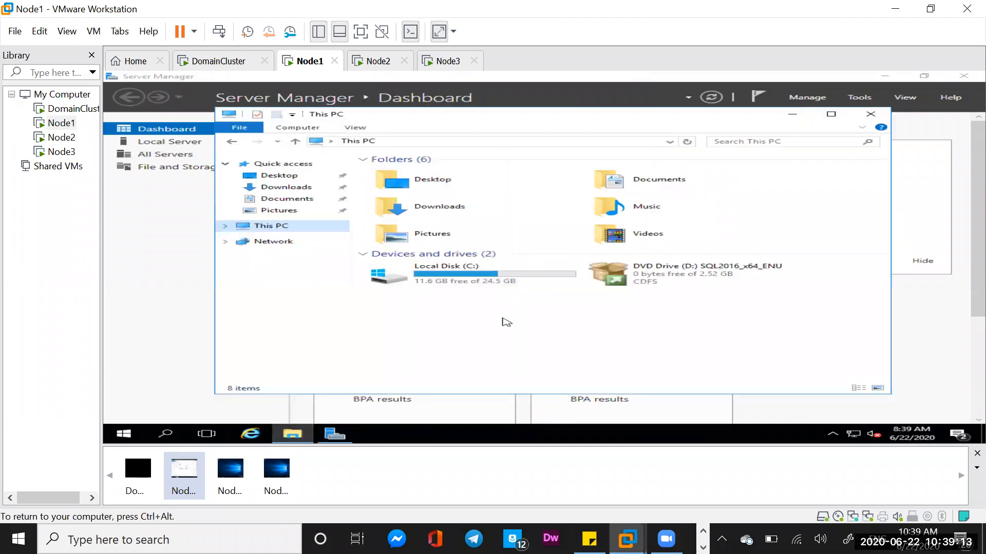
click(672, 275)
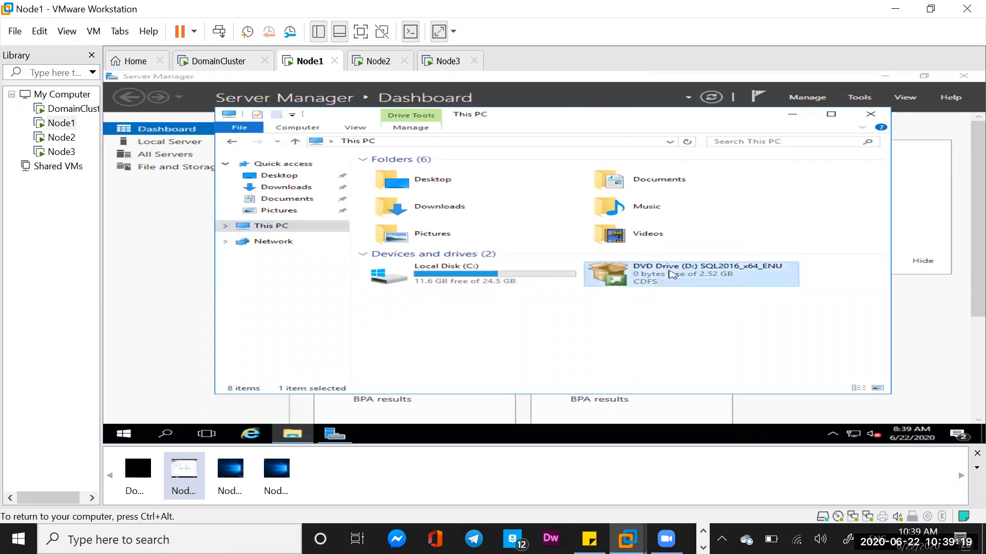
right_click(670, 271)
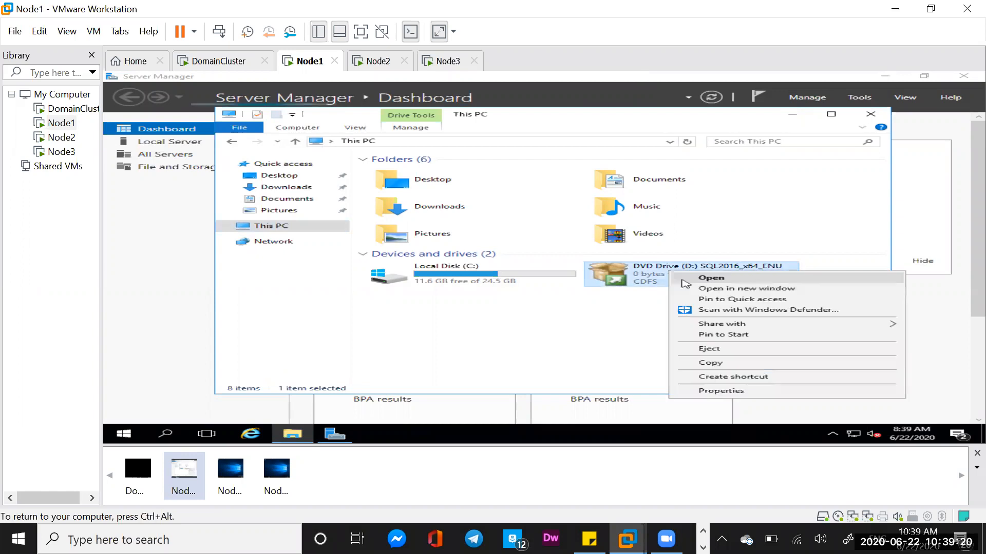
click(708, 280)
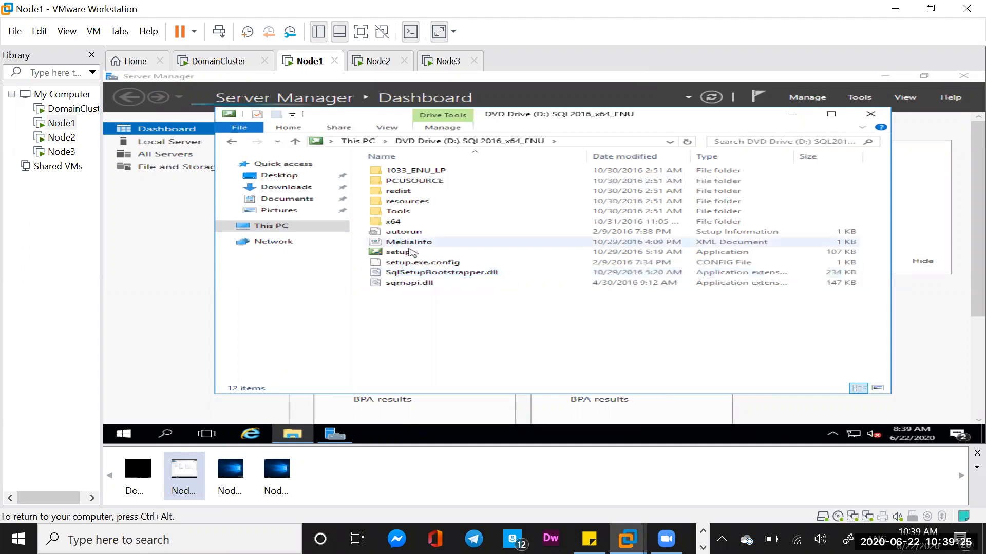
Run the SQL Server setup program from the DVD and start a new SQL Server failover cluster installation.
double_click(409, 253)
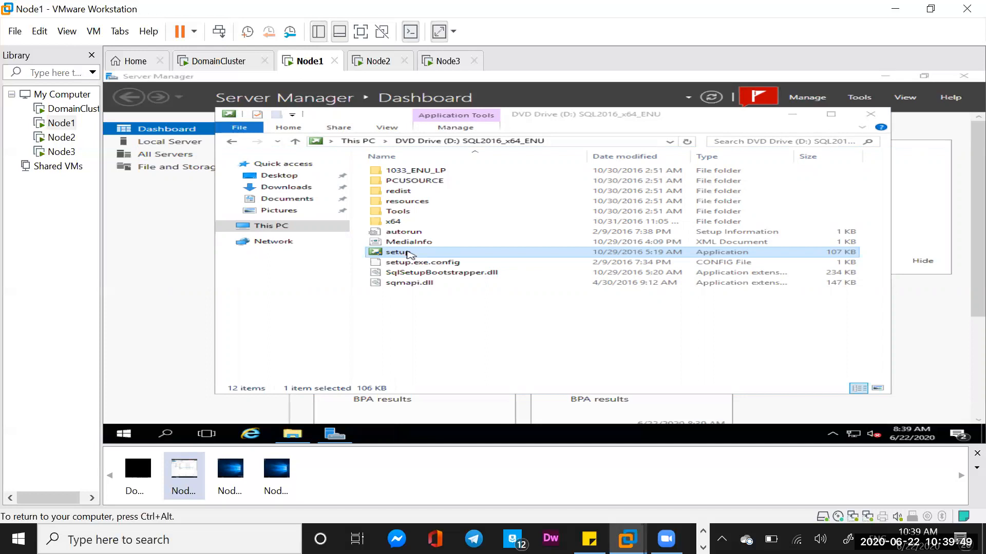
double_click(408, 253)
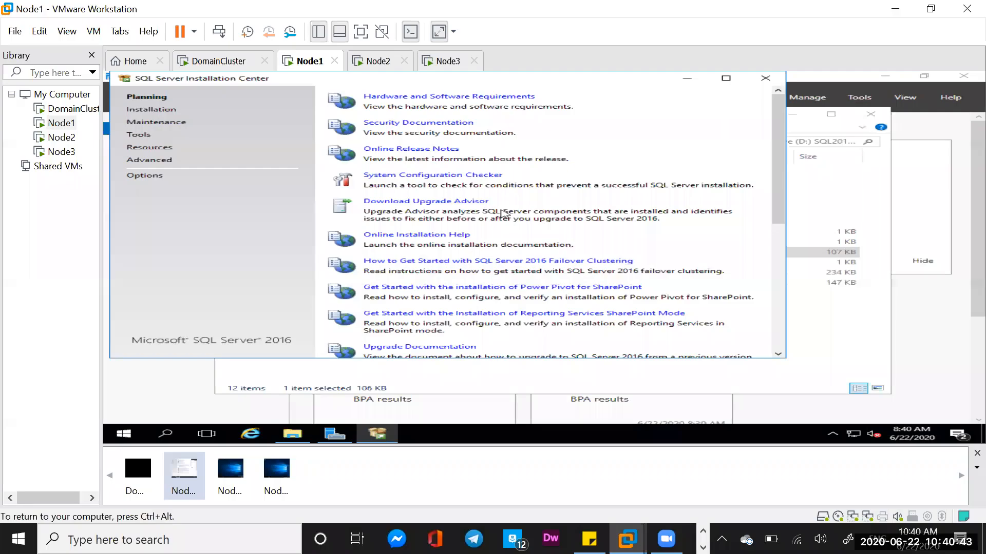
click(157, 111)
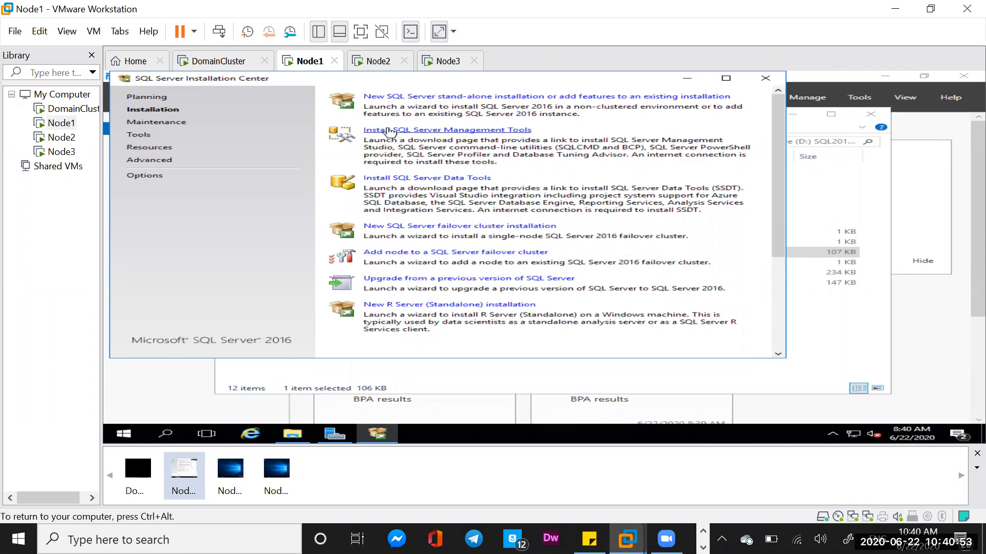
click(396, 231)
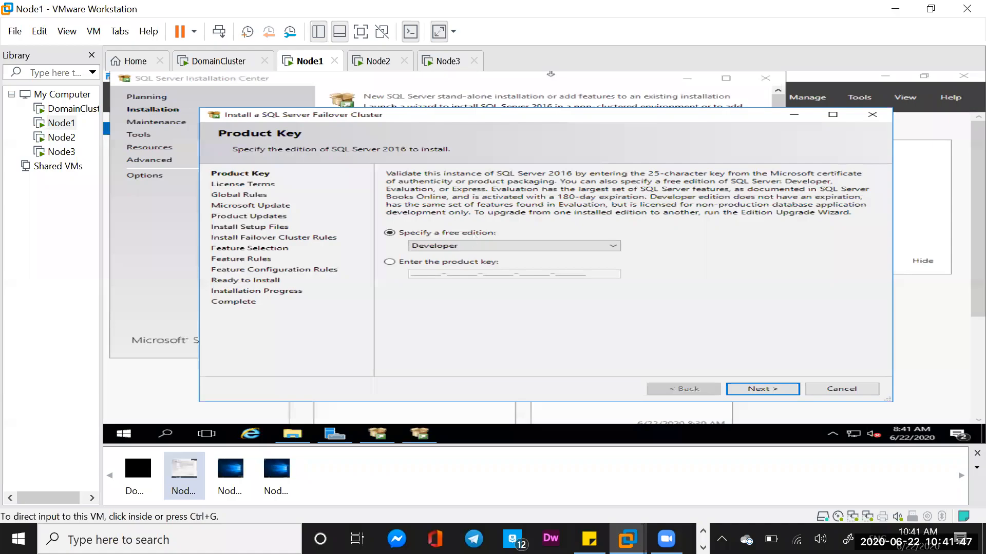
Keep the free Developer edition, accept the license terms, and proceed without Microsoft Update through the failover cluster rules to feature selection.
click(473, 247)
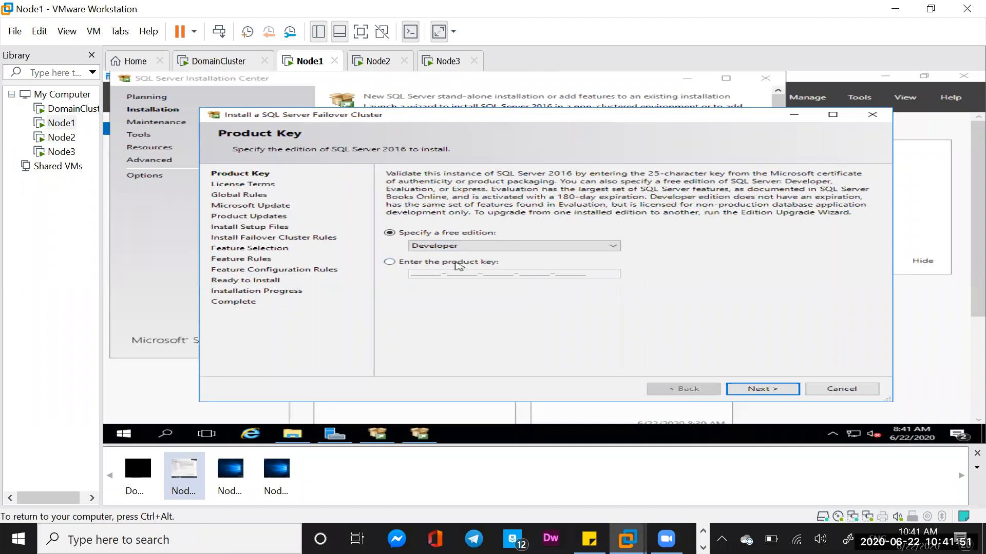
click(773, 393)
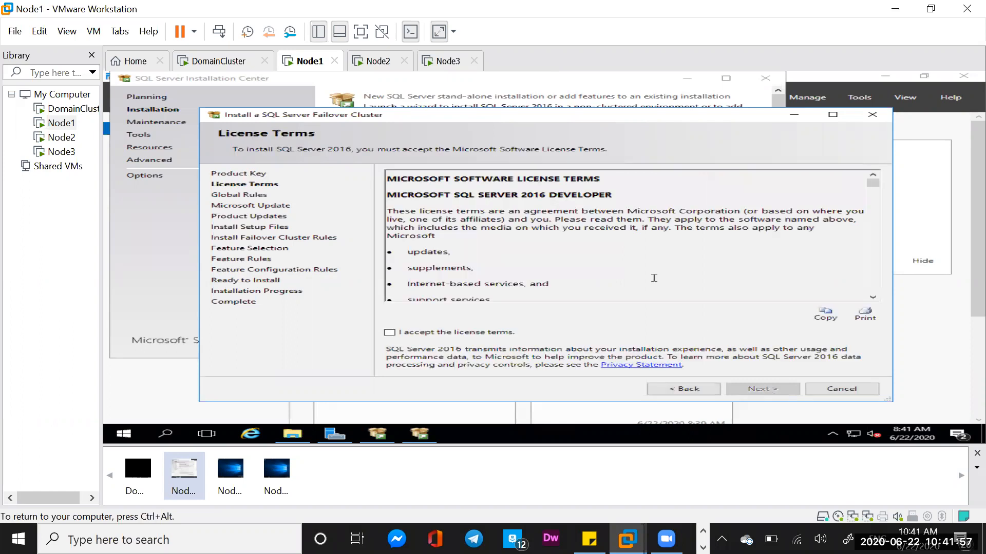
click(390, 333)
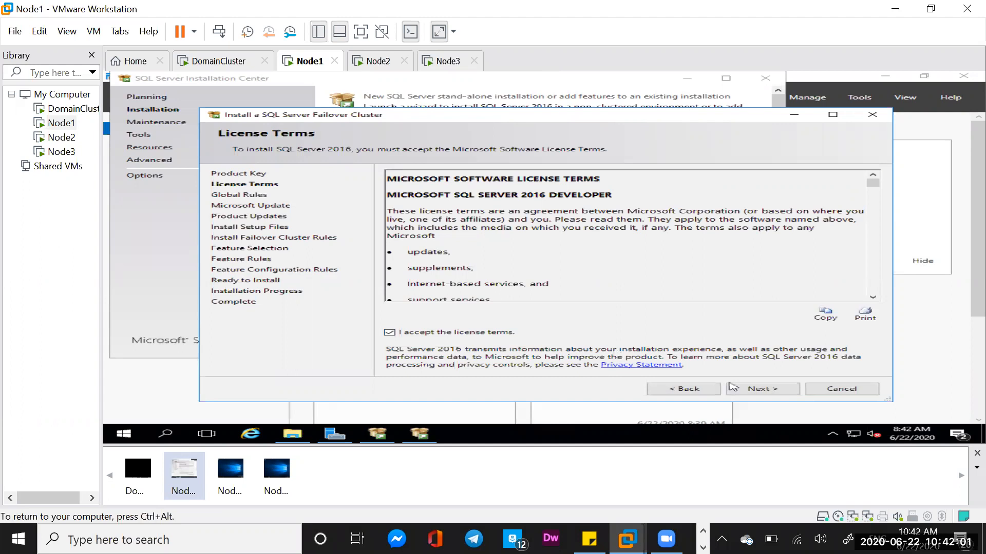
click(761, 391)
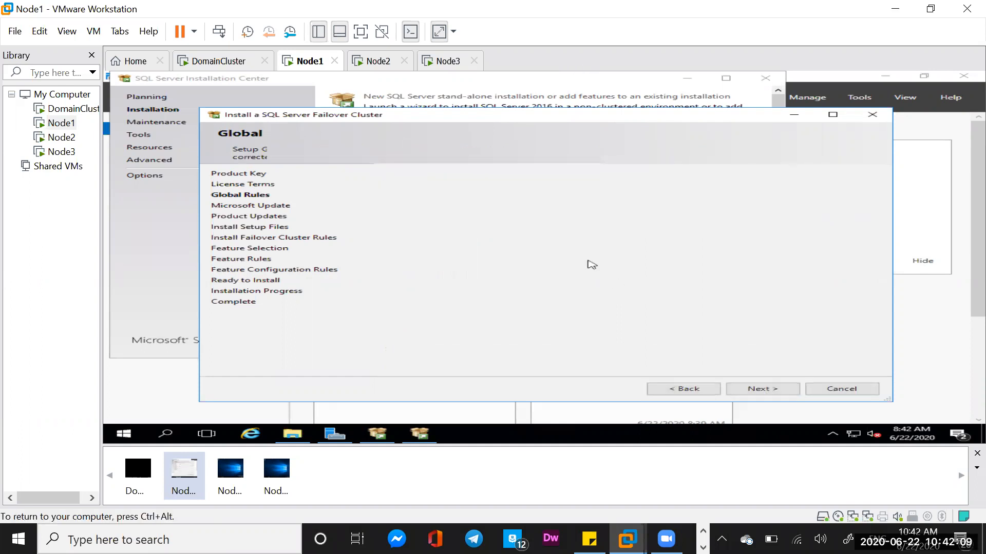
click(761, 394)
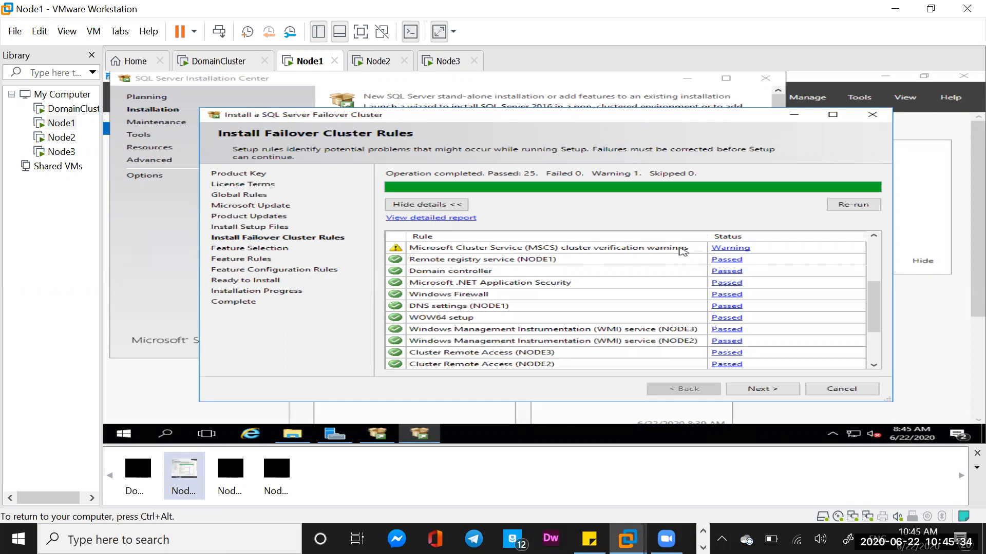
click(763, 391)
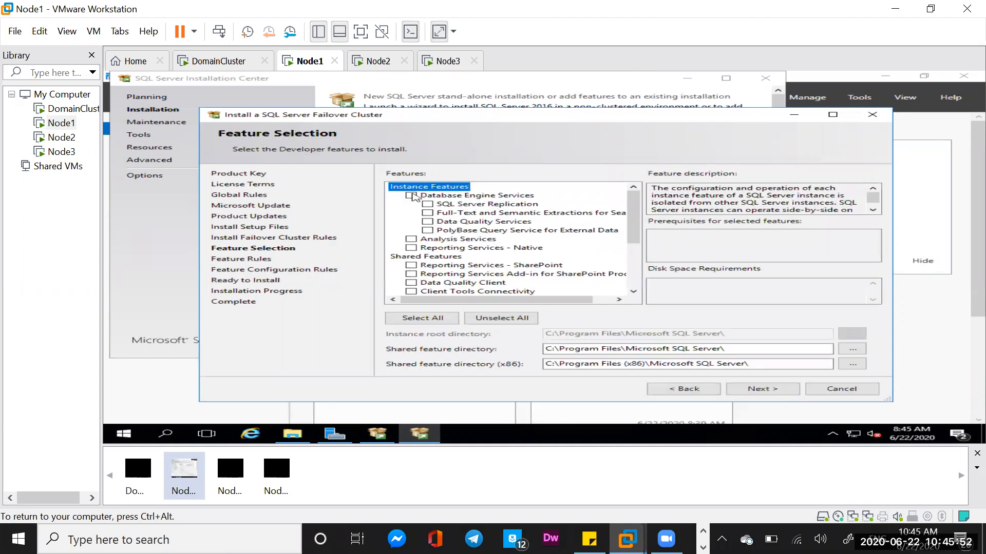
Select the Database Engine Services and Client Tools Connectivity features and proceed to the instance configuration.
click(411, 195)
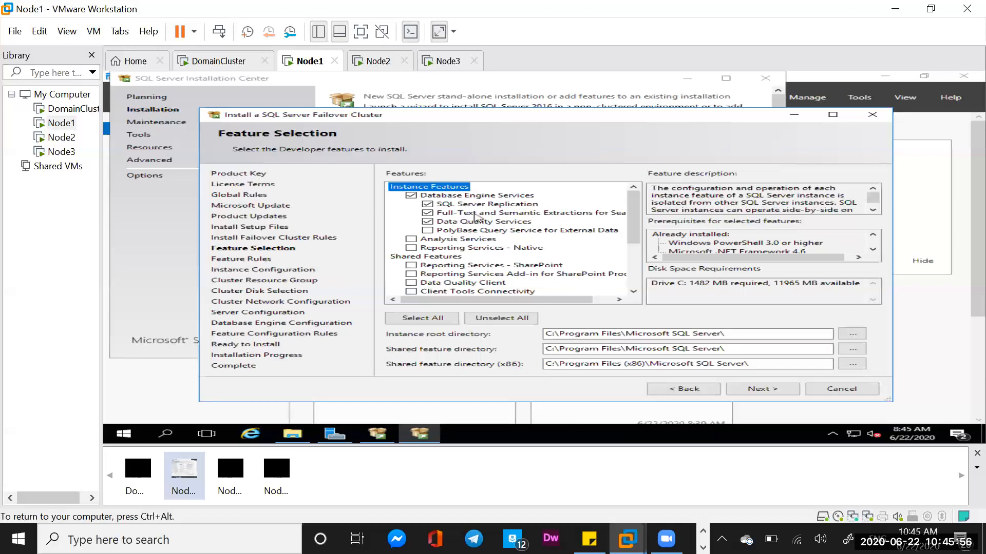
click(634, 291)
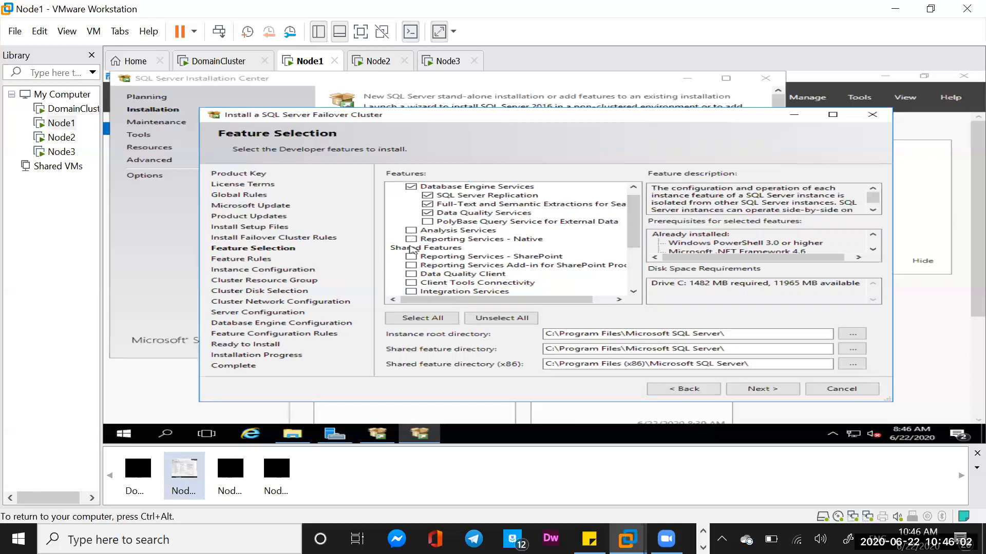
click(634, 292)
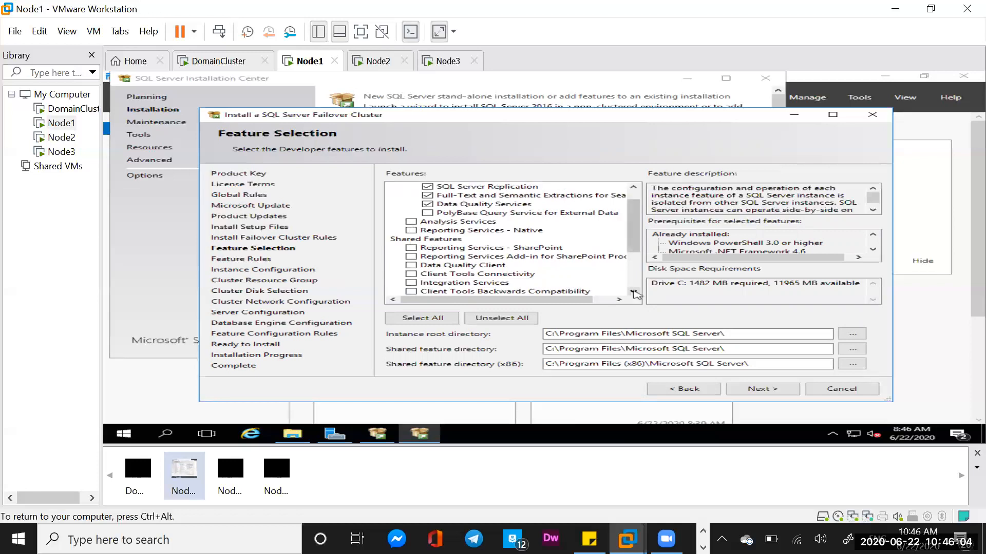
click(634, 292)
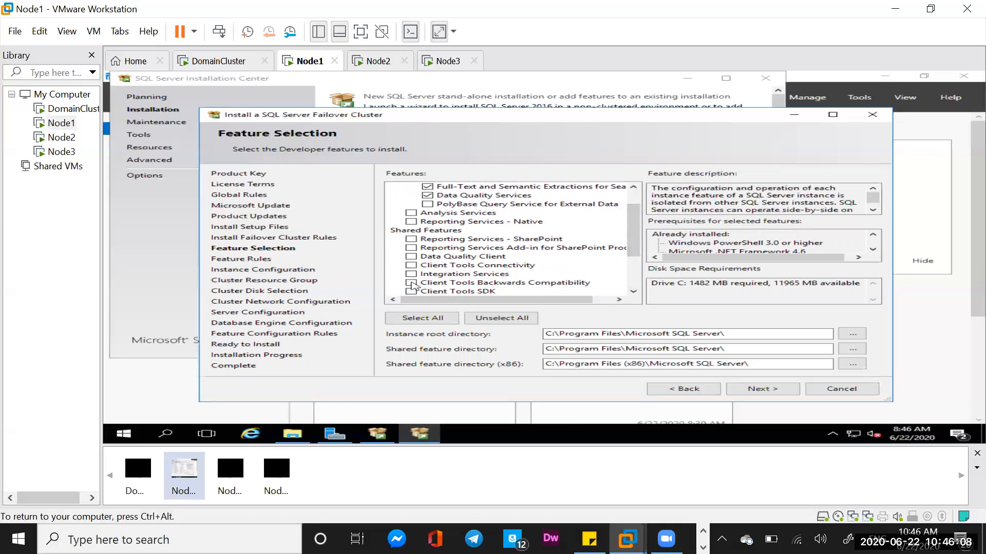
click(411, 265)
click(764, 390)
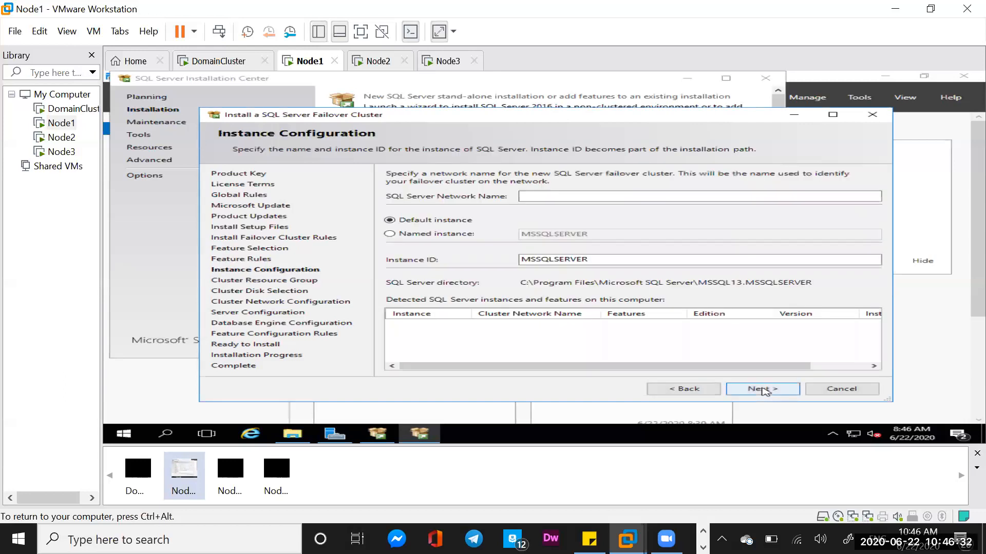
Enter VSQL as the SQL Server network name for the default instance and accept the SQL Server (MSSQLSERVER) cluster resource group.
click(538, 198)
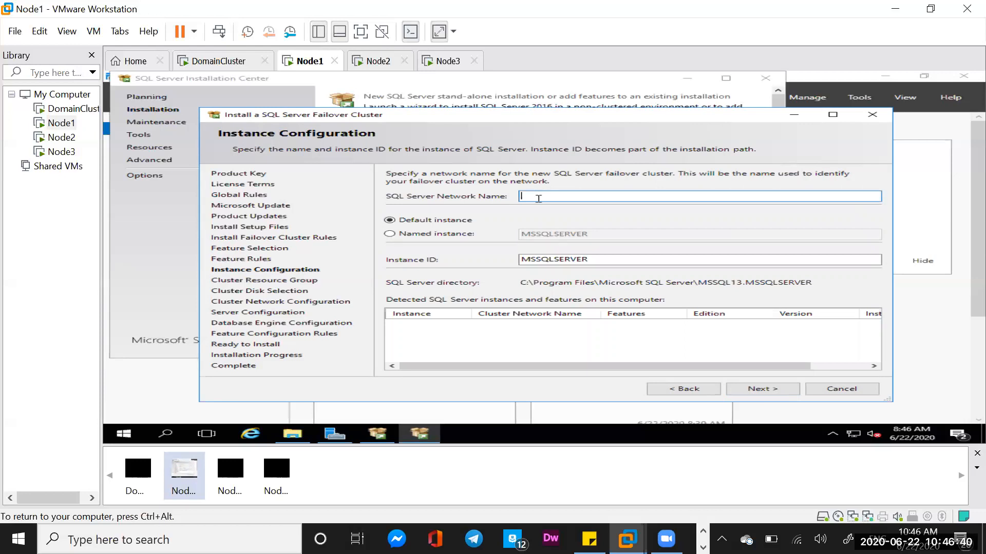
text(VSQL)
click(762, 390)
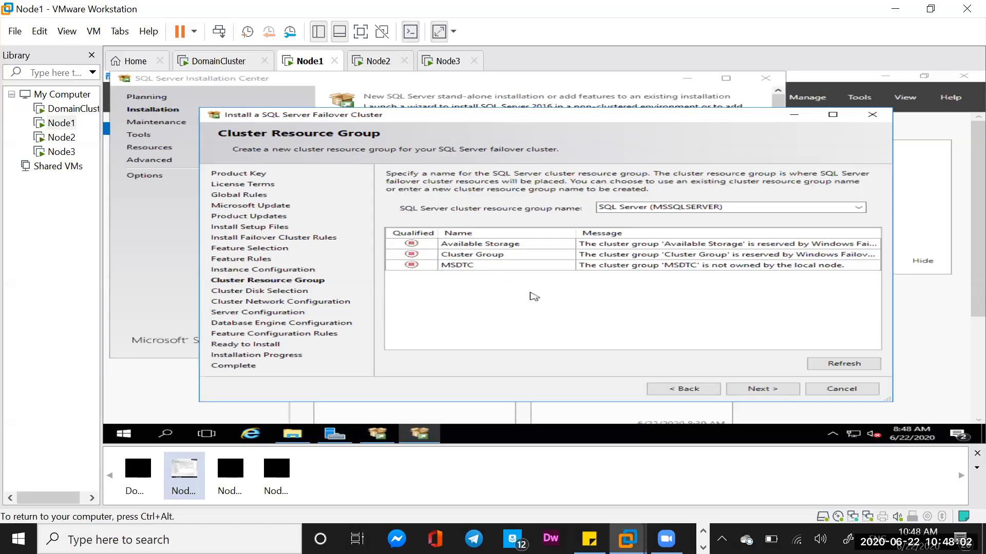
click(761, 390)
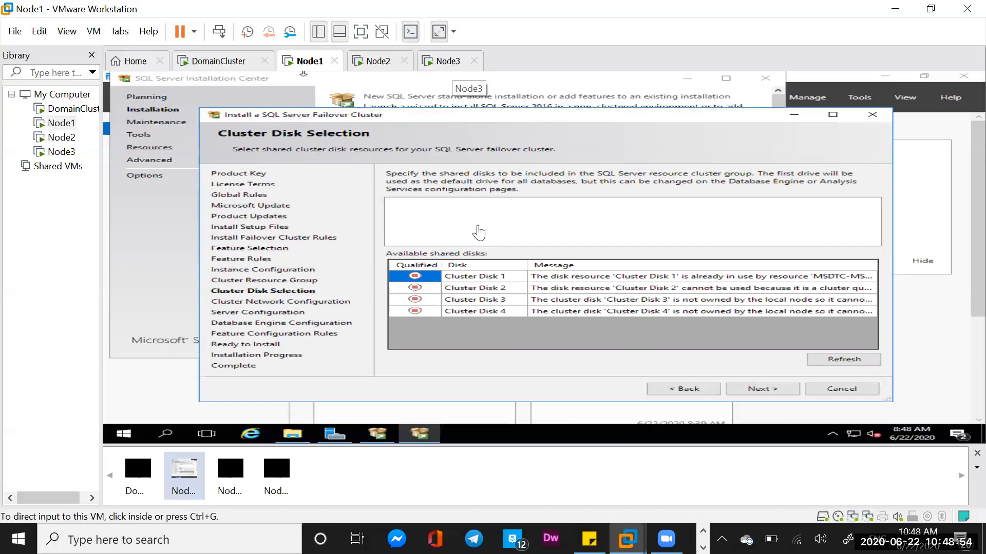
Switch to Node2 and open the cluster's list of storage disks in Failover Cluster Manager.
click(451, 63)
click(479, 227)
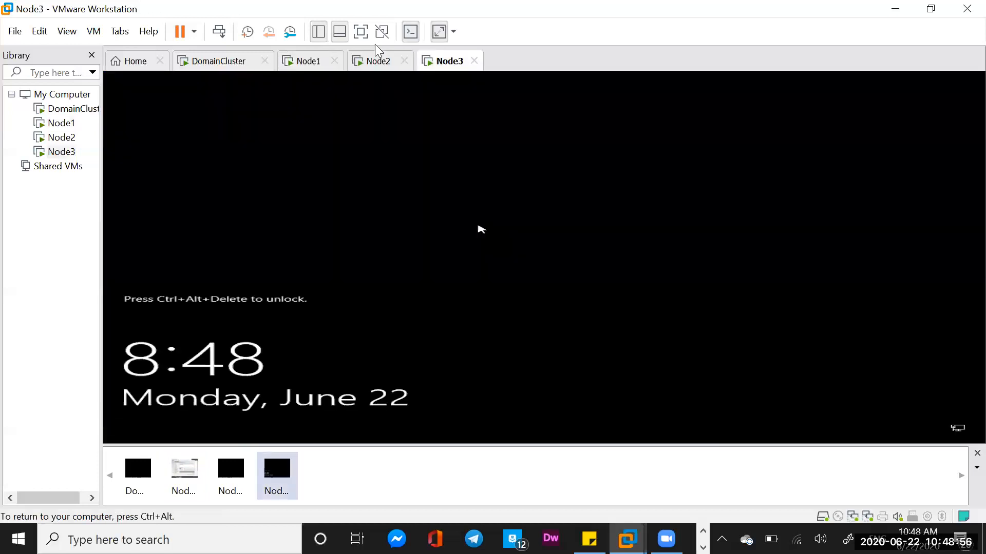
click(372, 62)
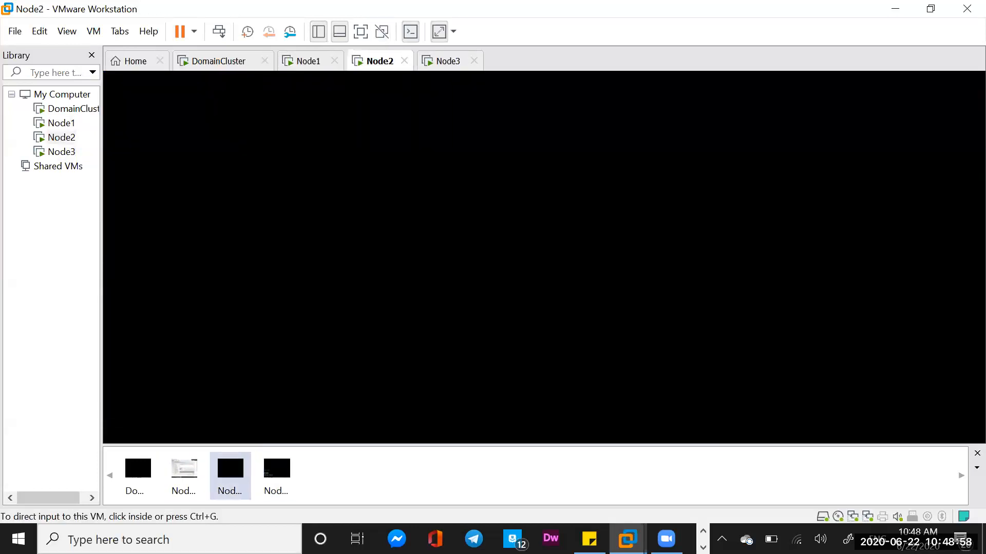
click(546, 138)
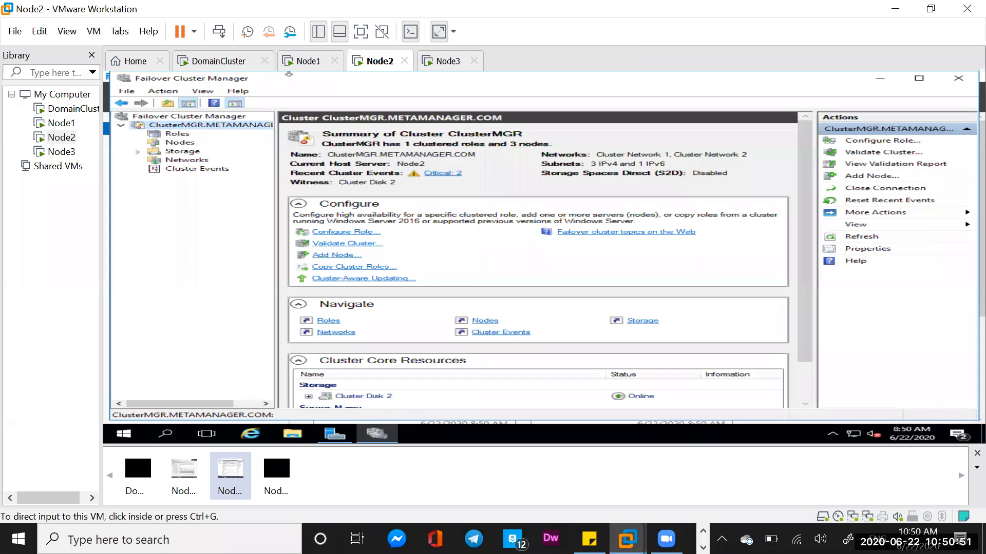
click(175, 152)
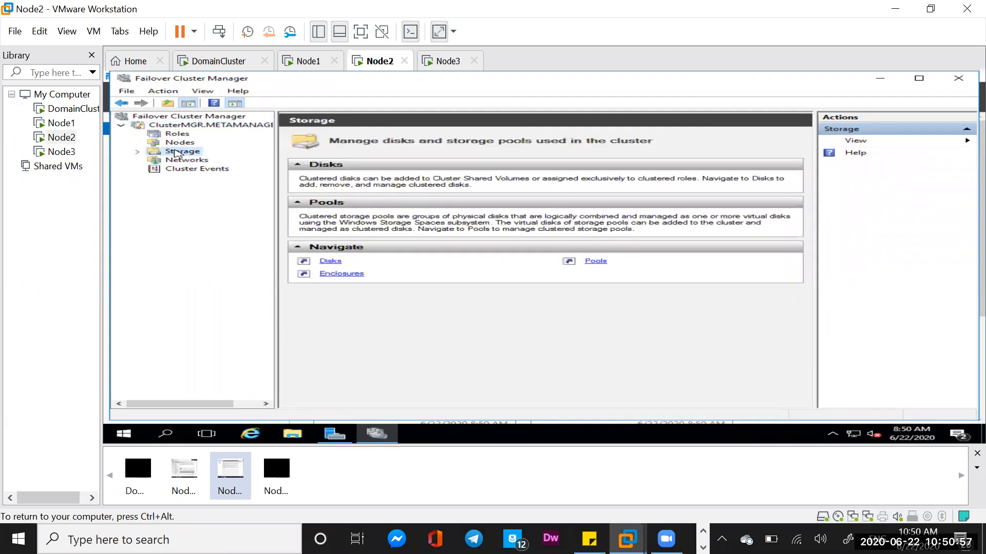
click(138, 151)
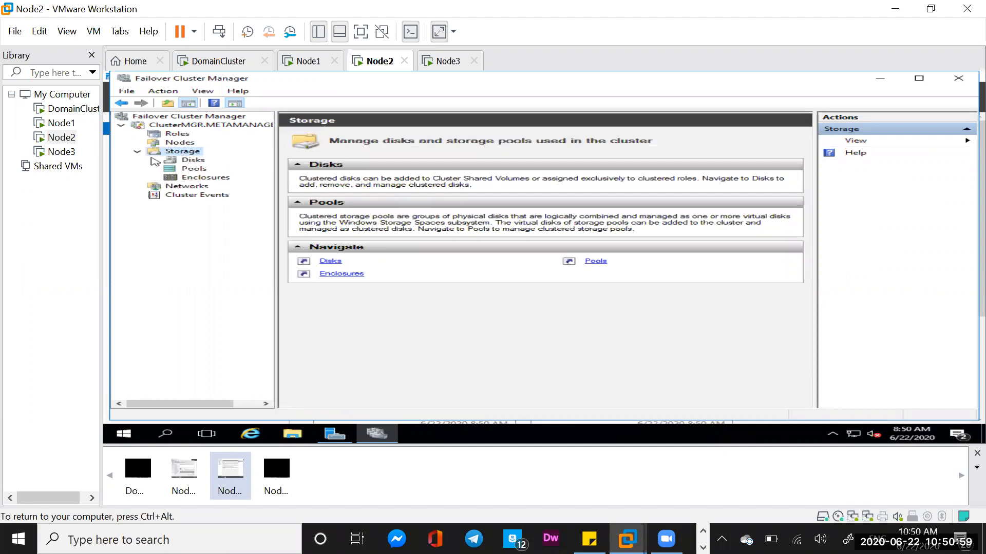
click(191, 161)
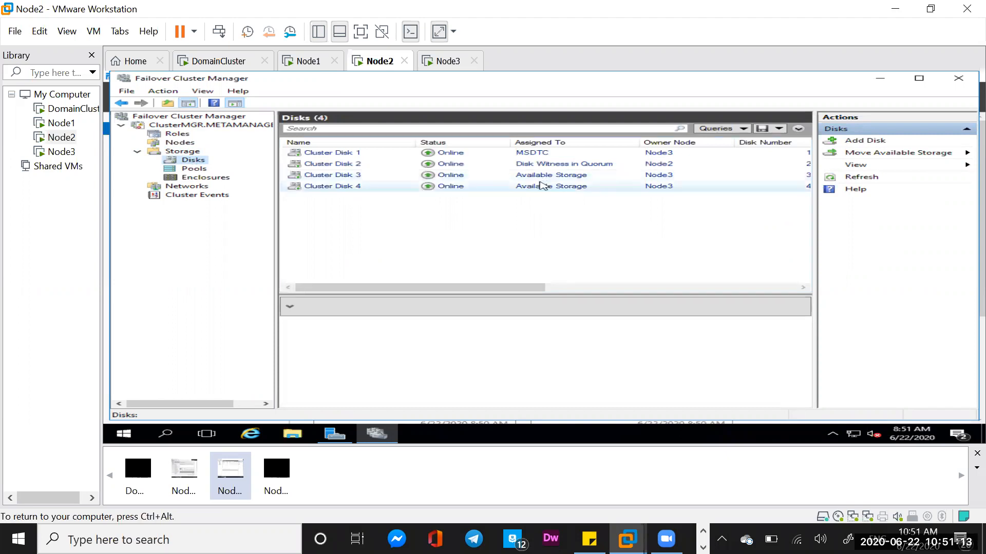
Examine the general properties, dependencies, policies and possible owners of Cluster Disk 3, without changing any settings.
click(324, 176)
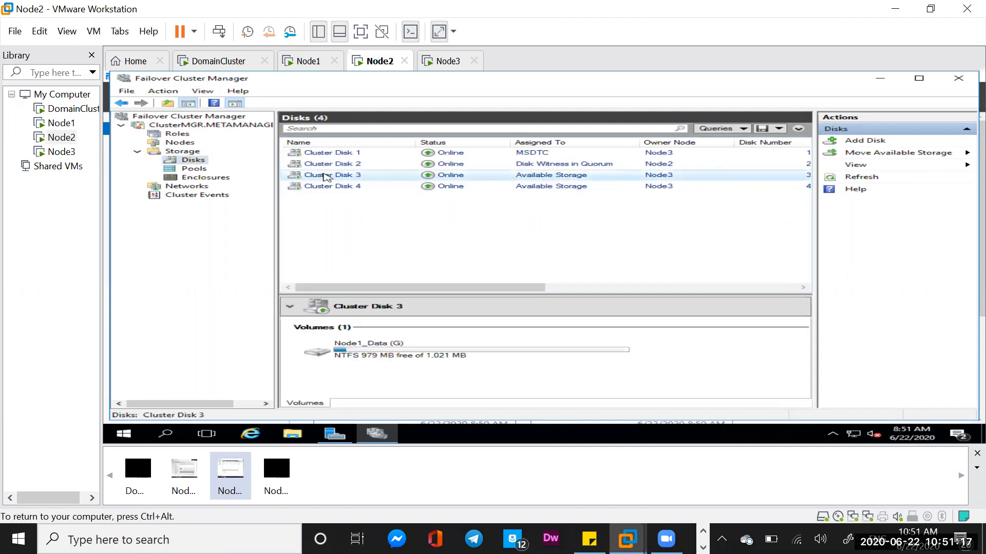
right_click(323, 177)
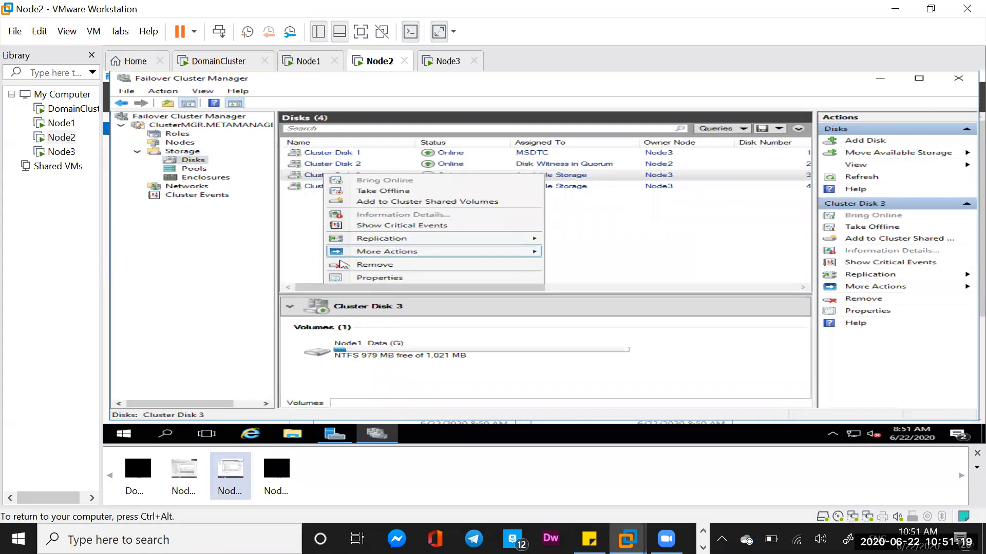
click(389, 277)
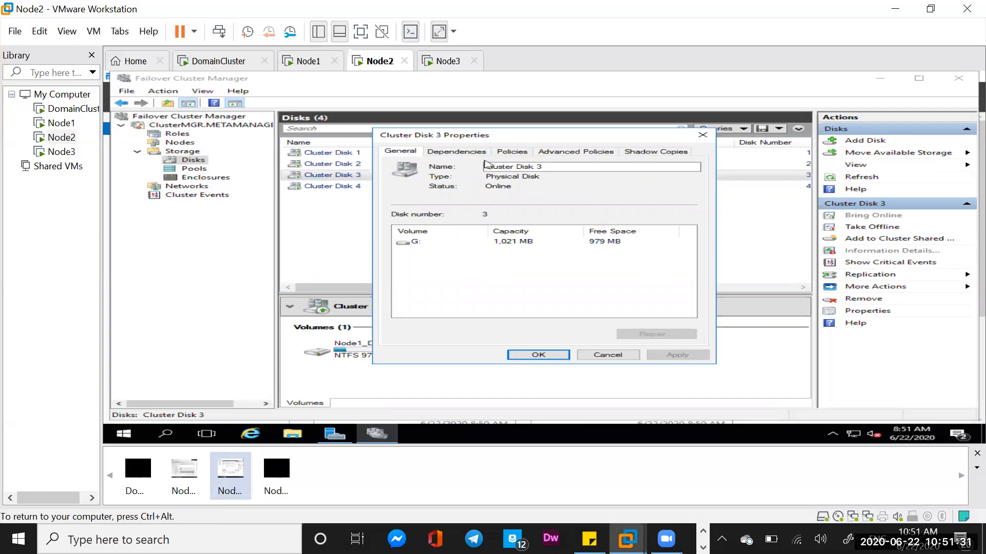
click(459, 152)
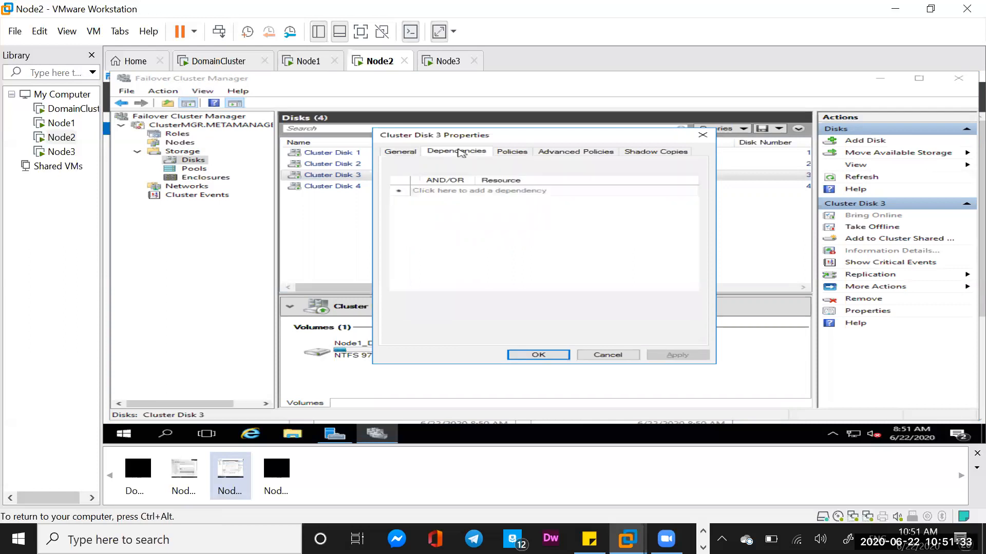
click(517, 152)
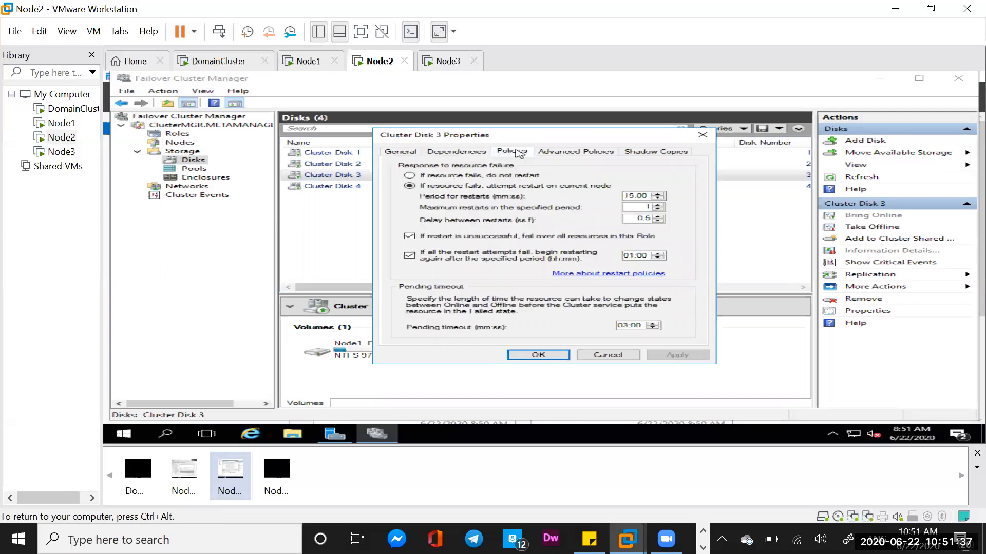
click(576, 153)
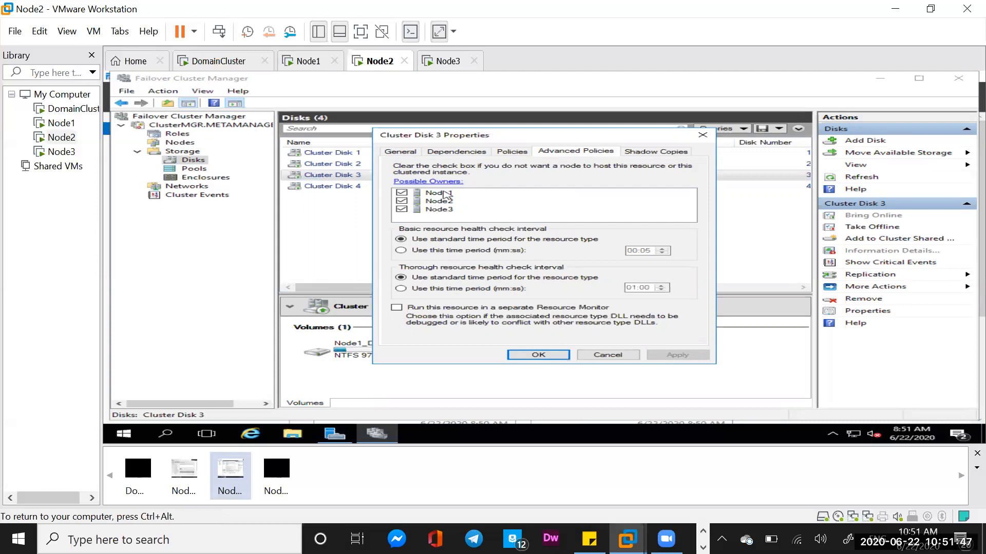
click(533, 354)
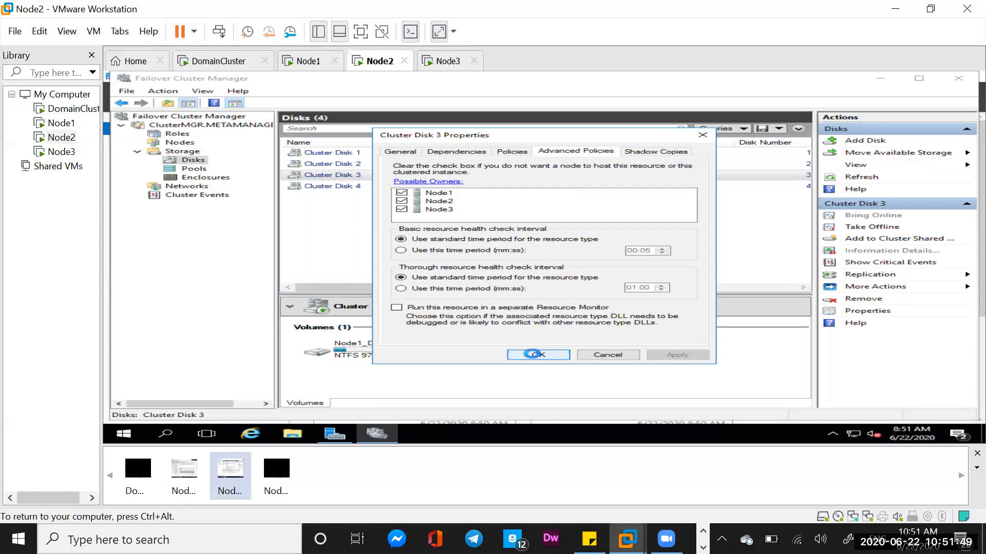
Move the core cluster resources of ClusterMGR to Node1 and refresh the cluster summary.
click(188, 128)
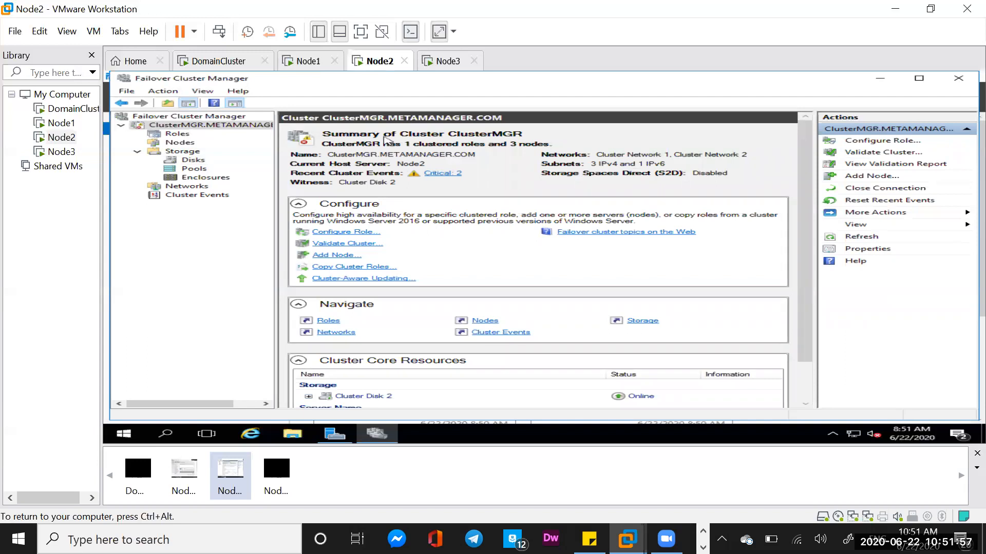
right_click(185, 128)
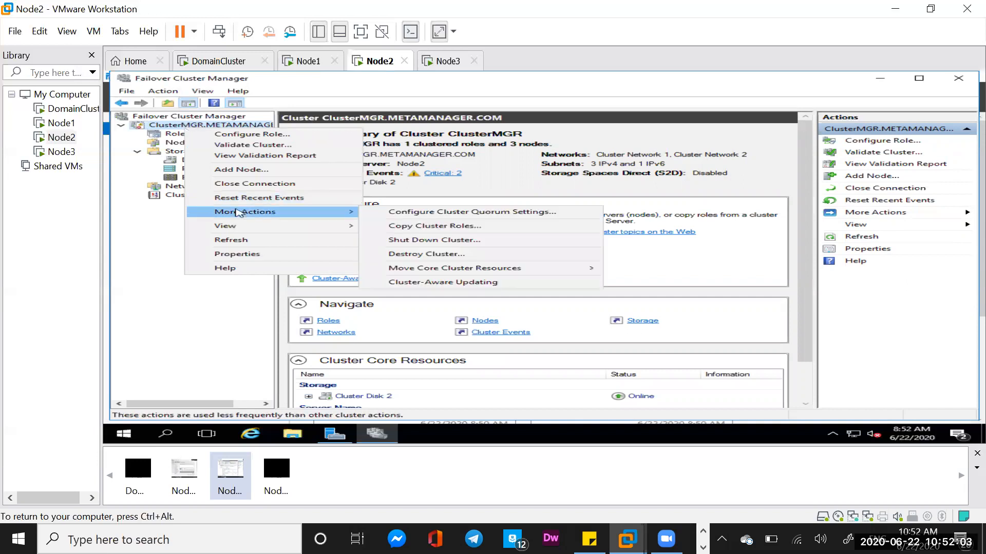
mouse_move(335, 213)
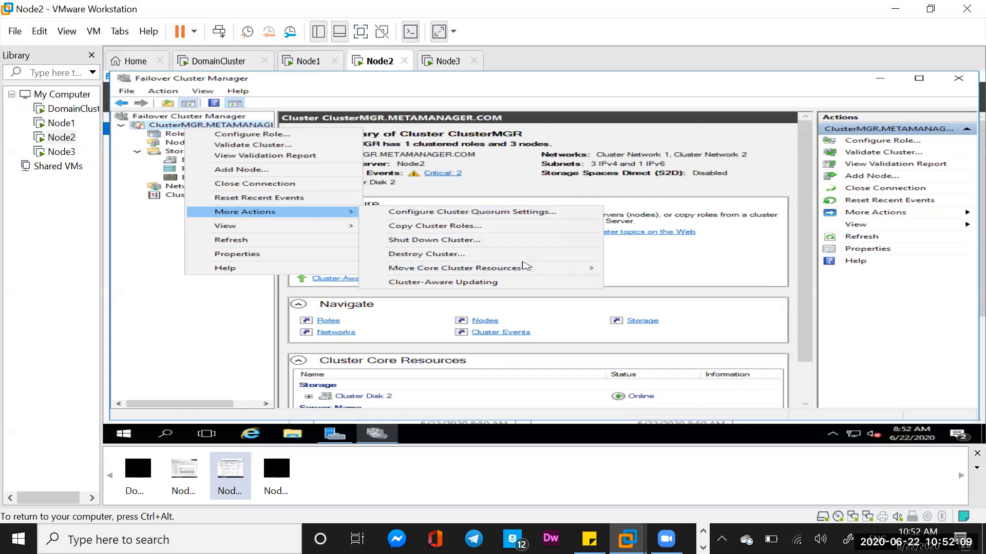
mouse_move(564, 268)
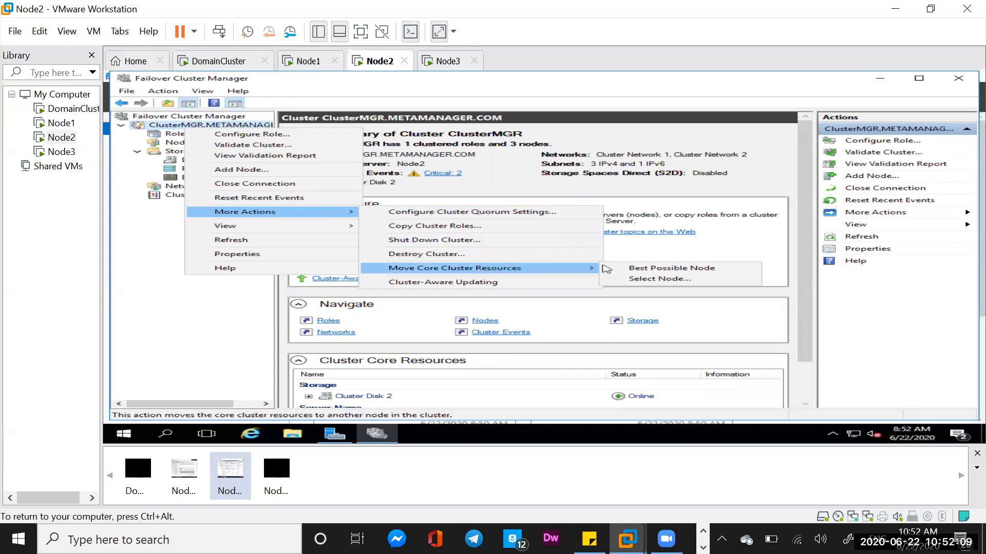
click(644, 280)
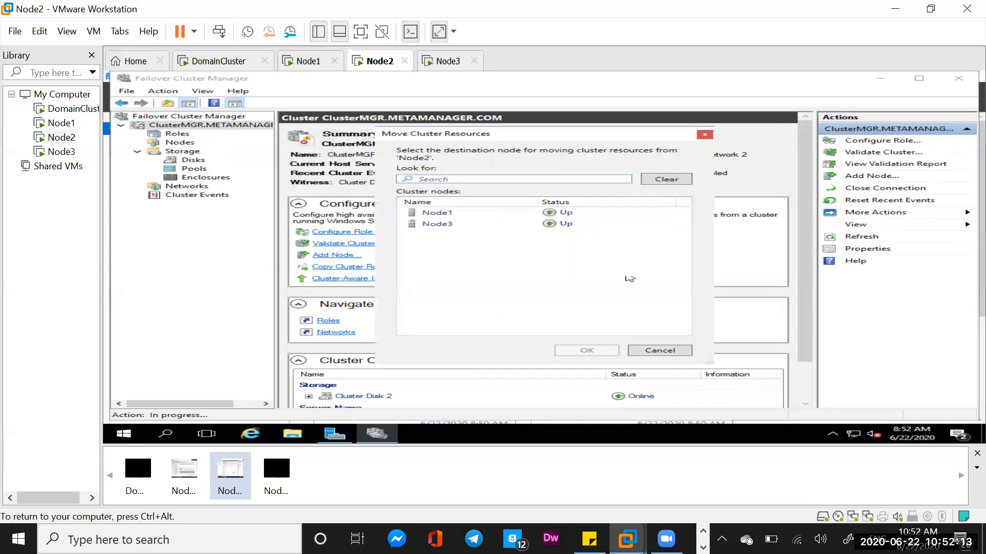
click(446, 214)
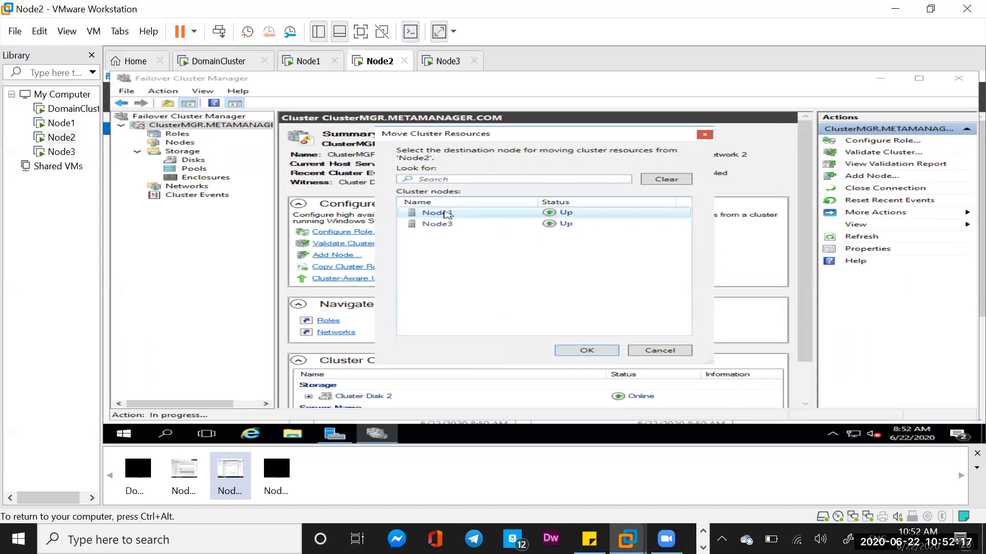
click(583, 350)
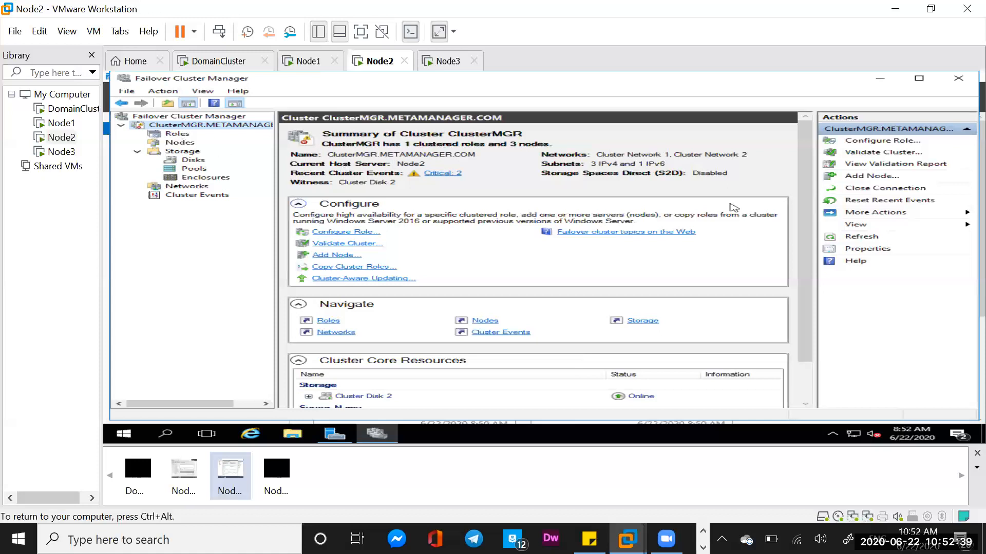
click(866, 242)
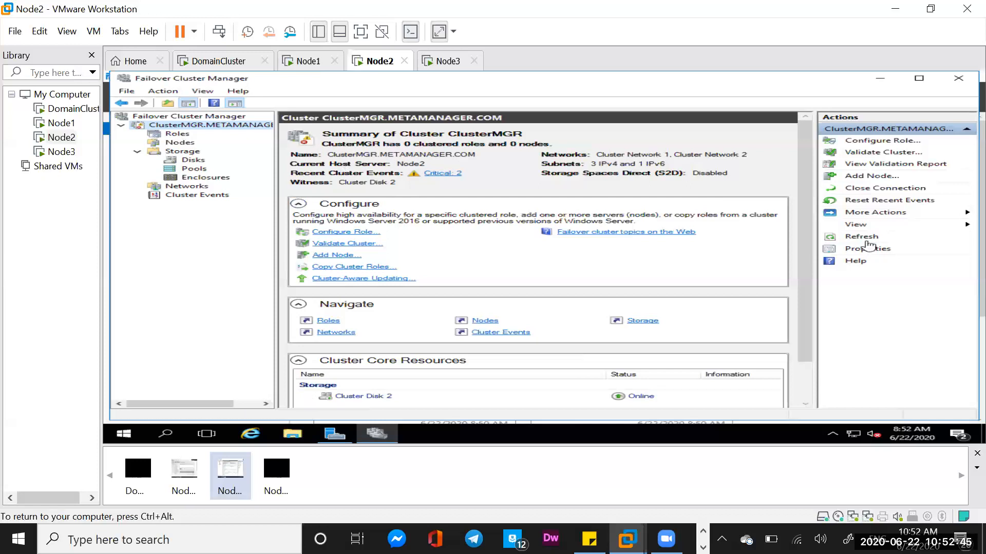